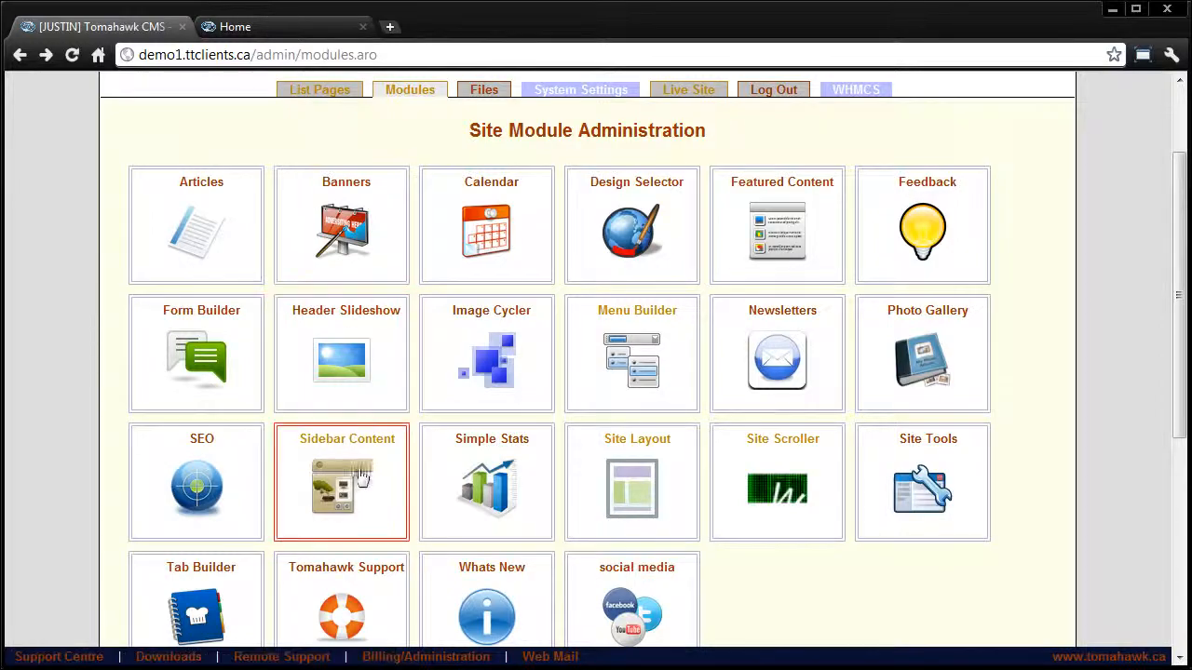
Look at the sidebar menu on the live Home page and open the Sidebar Content module in the site administration
{"action": "left_click", "coordinate": [284, 32]}
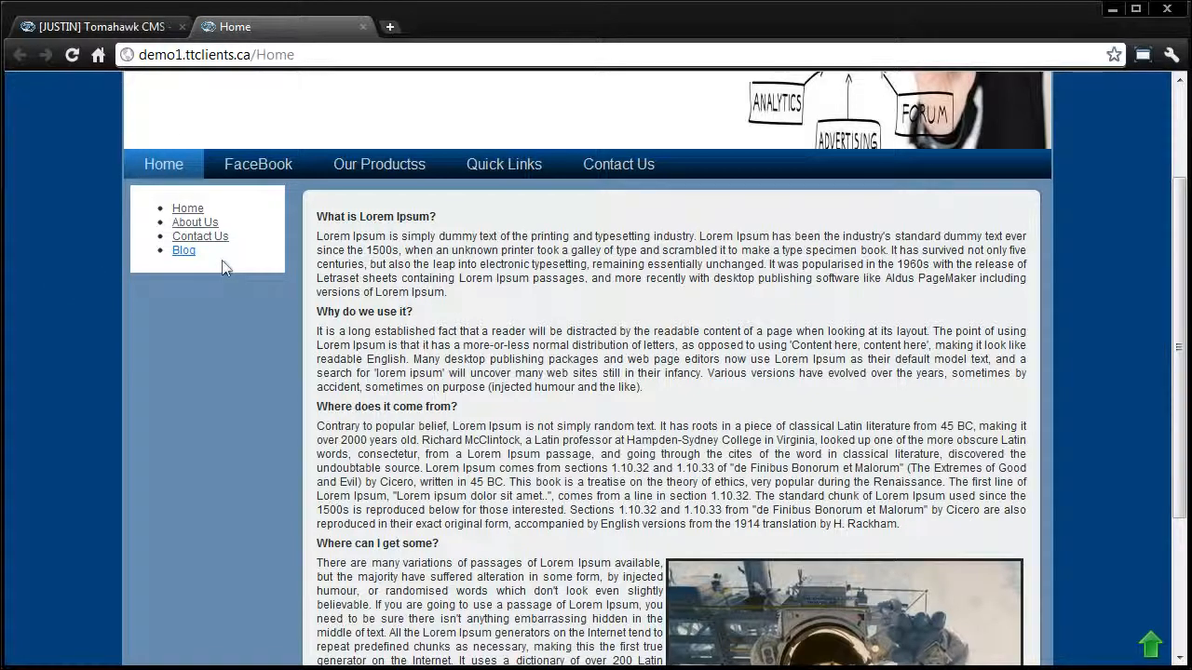
{"action": "left_click", "coordinate": [103, 33]}
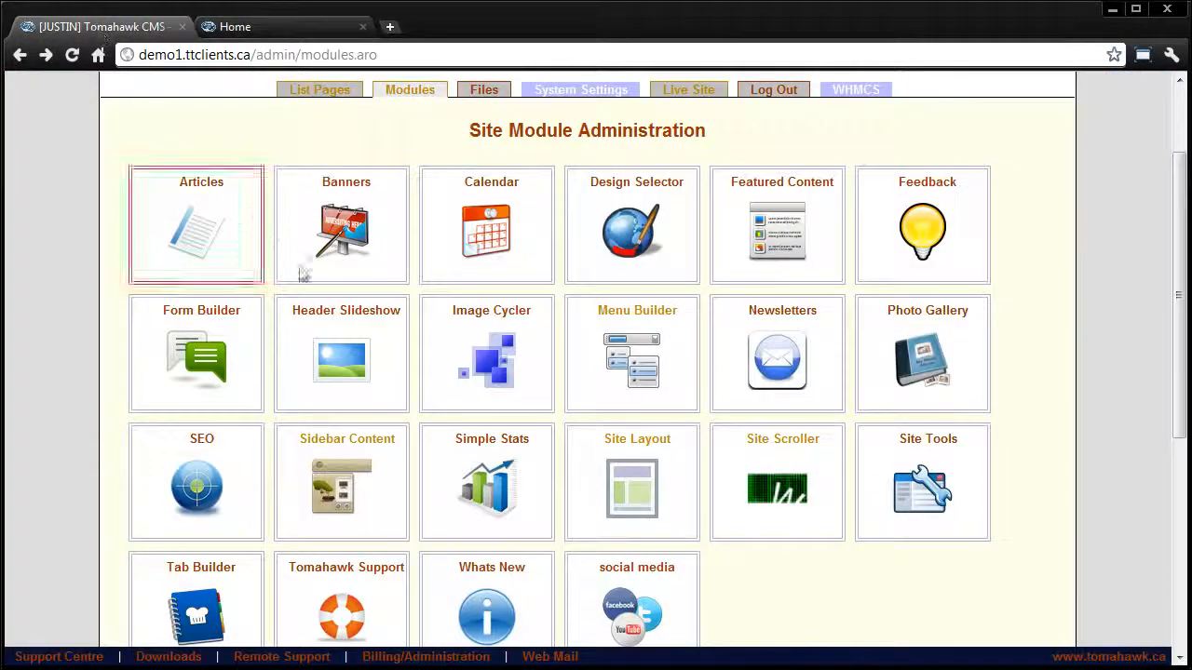
{"action": "left_click", "coordinate": [361, 452]}
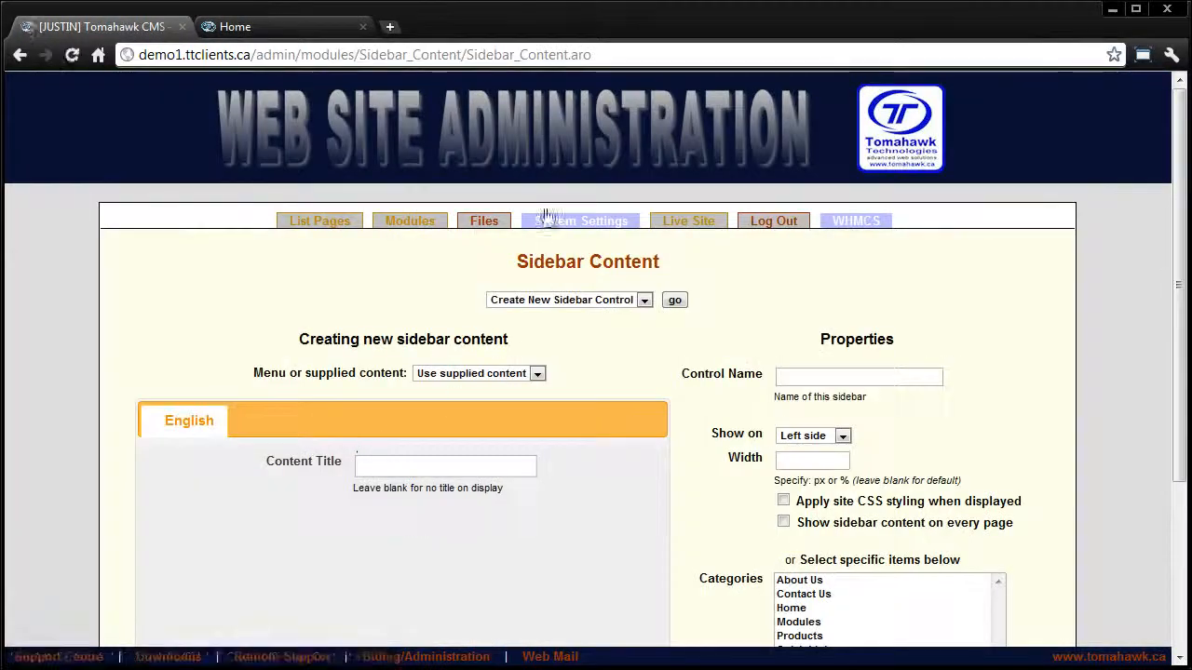
{"action": "scroll", "coordinate": [494, 302], "scroll_direction": "down", "scroll_amount": 1}
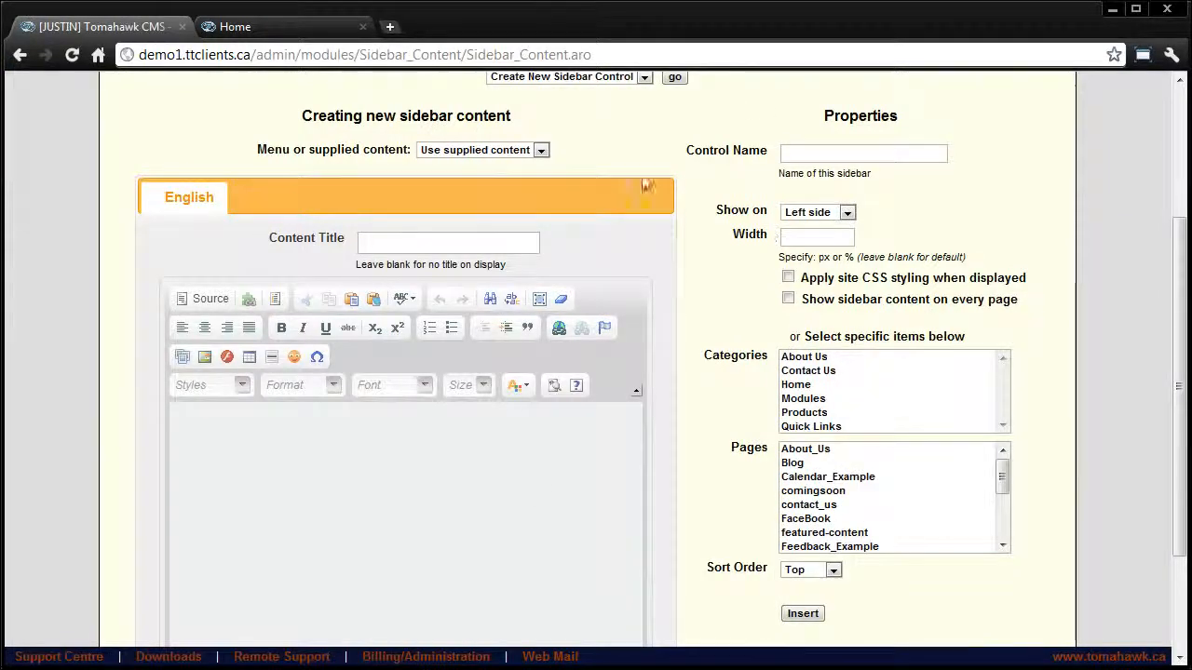
{"action": "scroll", "coordinate": [435, 262], "scroll_direction": "up", "scroll_amount": 1}
Open the existing Left Sidebar Menu control and compare its settings with the sidebar on the live Home page
{"action": "left_click", "coordinate": [558, 188]}
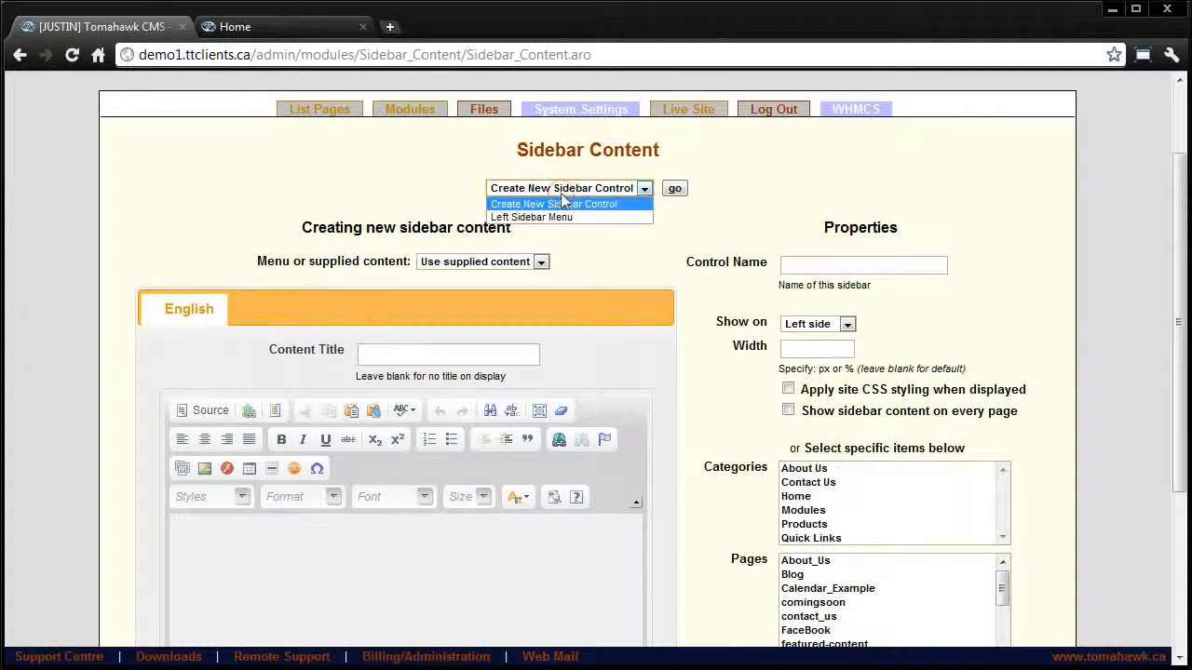
{"action": "left_click", "coordinate": [556, 218]}
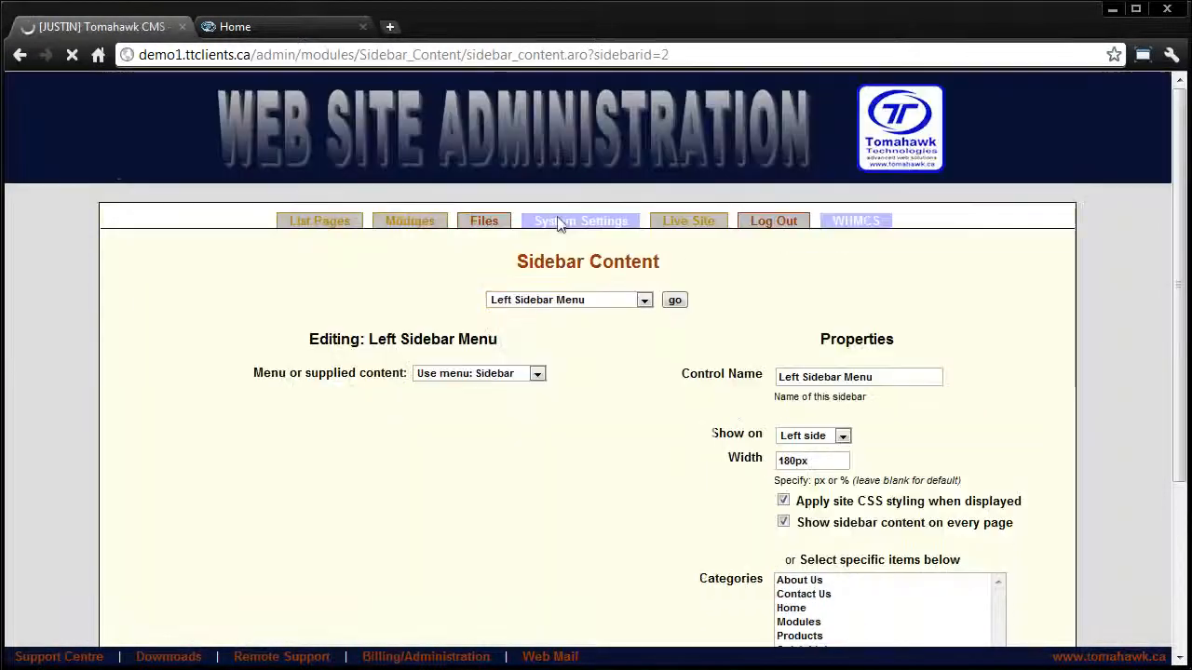
{"action": "left_click", "coordinate": [289, 28]}
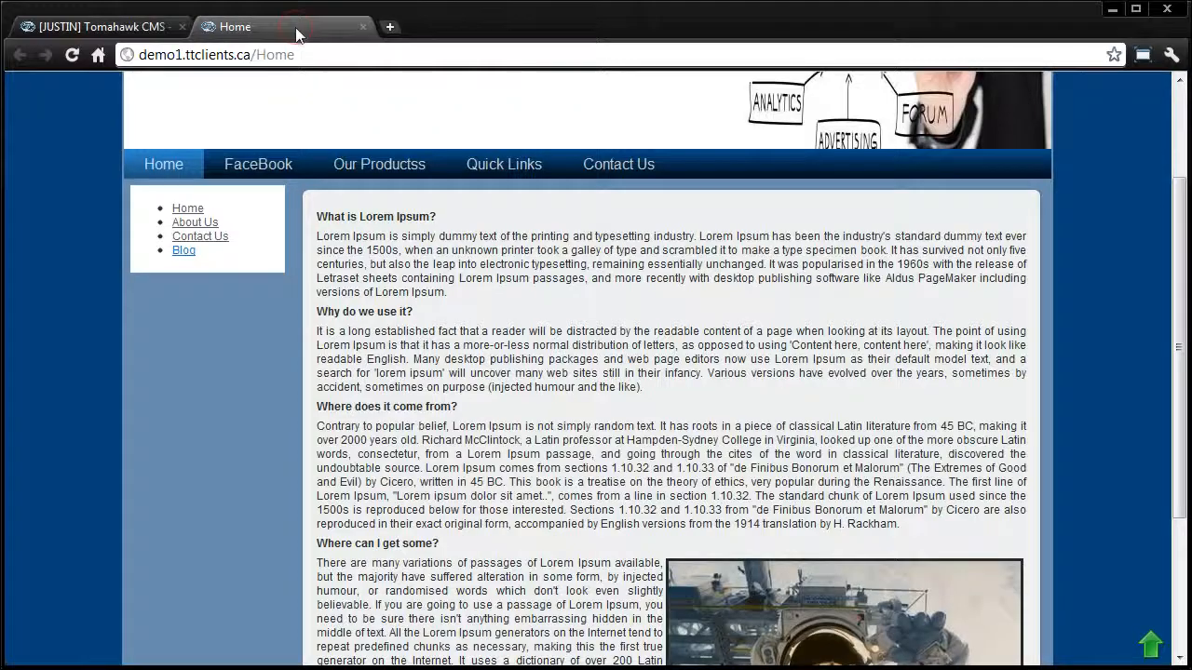
{"action": "left_click", "coordinate": [173, 26]}
{"action": "scroll", "coordinate": [505, 246], "scroll_direction": "down", "scroll_amount": 2}
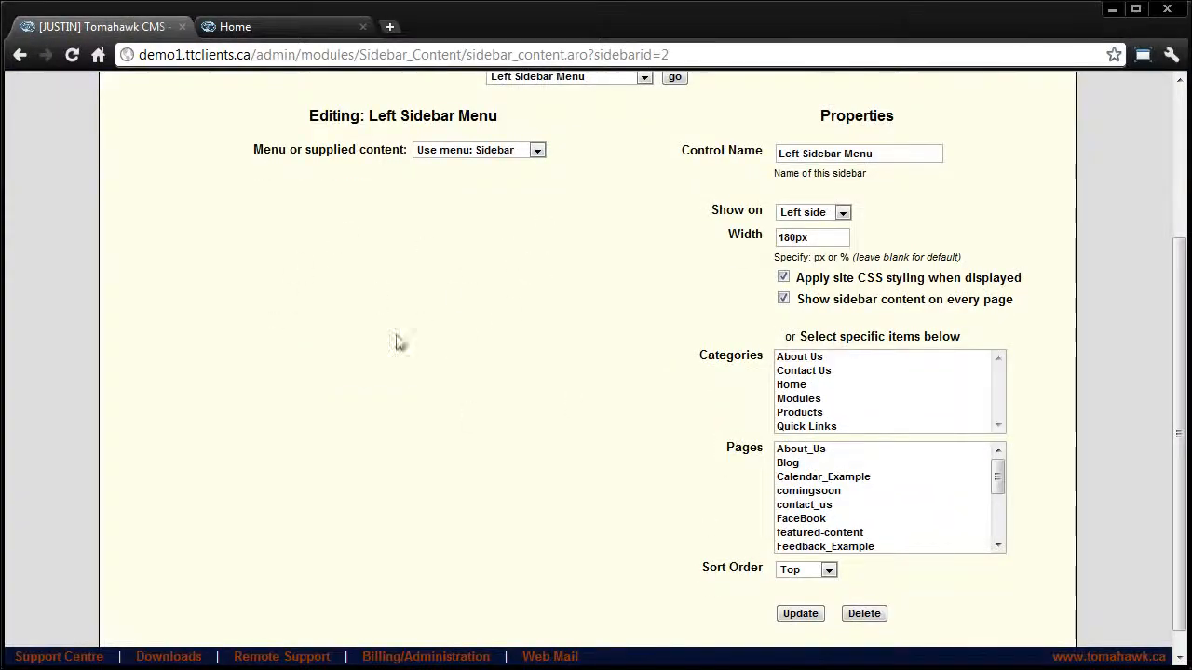
Open a blank Create New Sidebar Control form and look over its content editor and properties
{"action": "scroll", "coordinate": [399, 340], "scroll_direction": "up", "scroll_amount": 3}
{"action": "left_click", "coordinate": [540, 301]}
{"action": "left_click", "coordinate": [540, 316]}
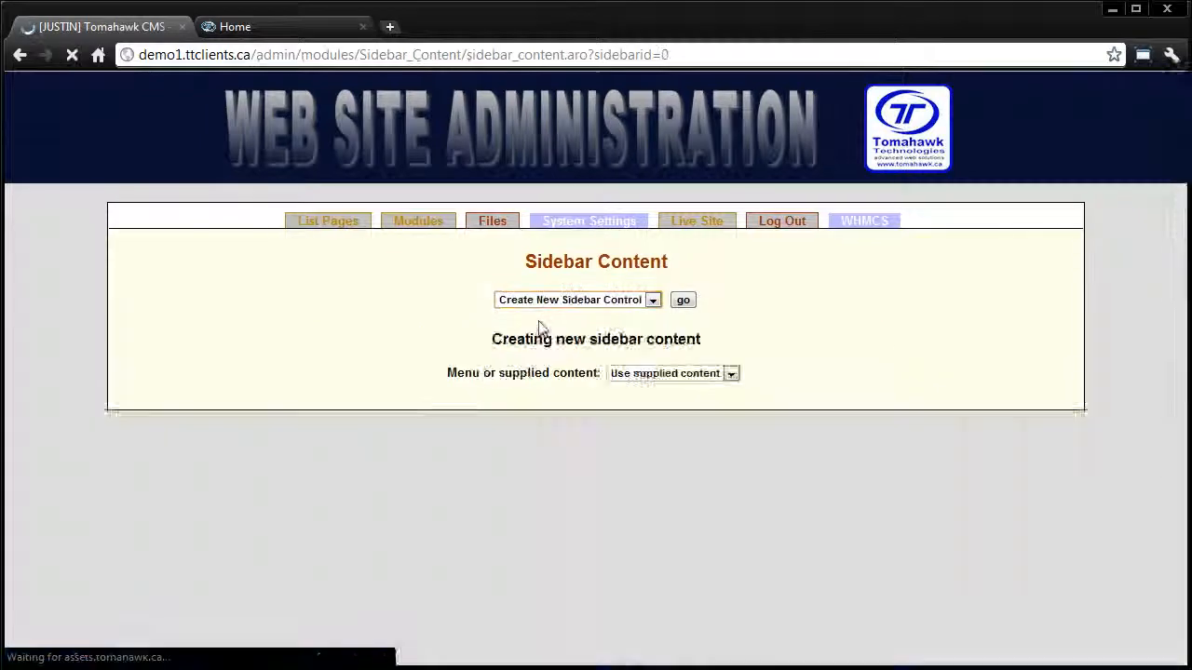
{"action": "scroll", "coordinate": [518, 354], "scroll_direction": "down", "scroll_amount": 3}
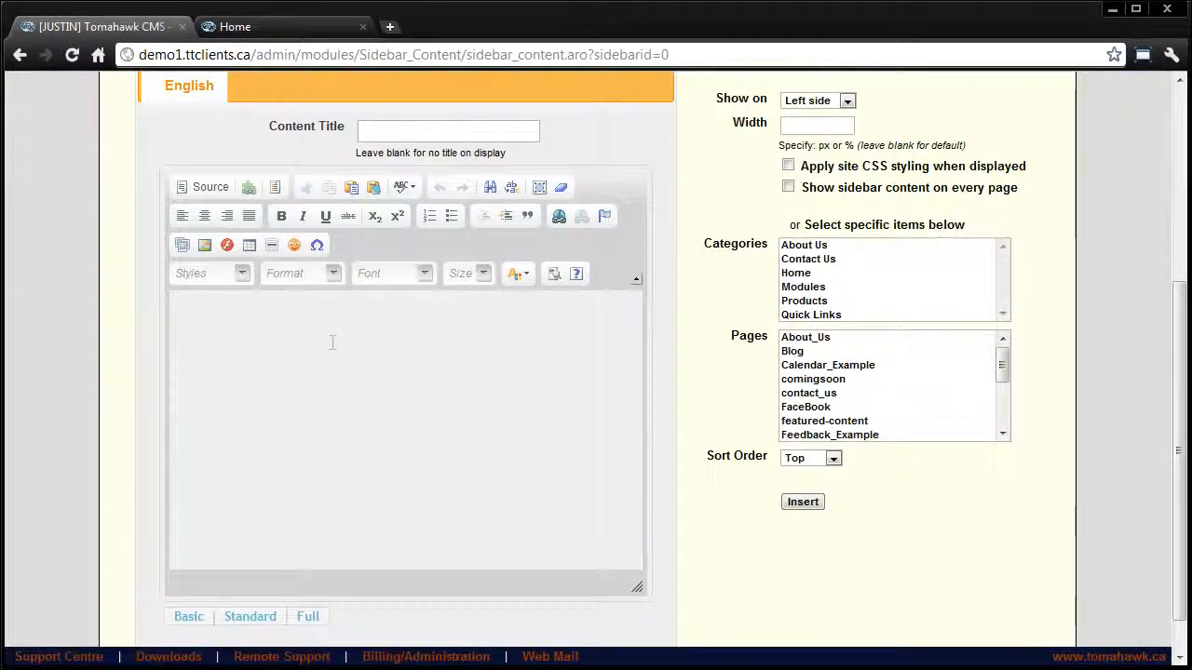
{"action": "scroll", "coordinate": [332, 341], "scroll_direction": "up", "scroll_amount": 2}
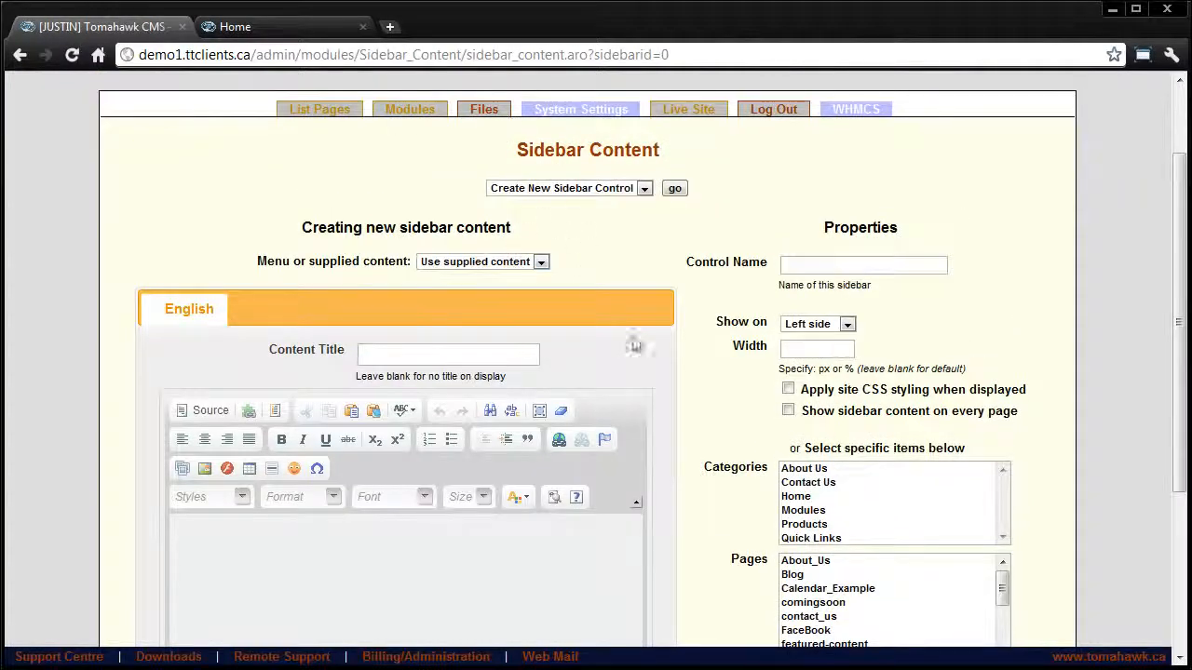
Reopen the Left Sidebar Menu control and review its content source, control name, Show on and Width properties
{"action": "left_click", "coordinate": [561, 190]}
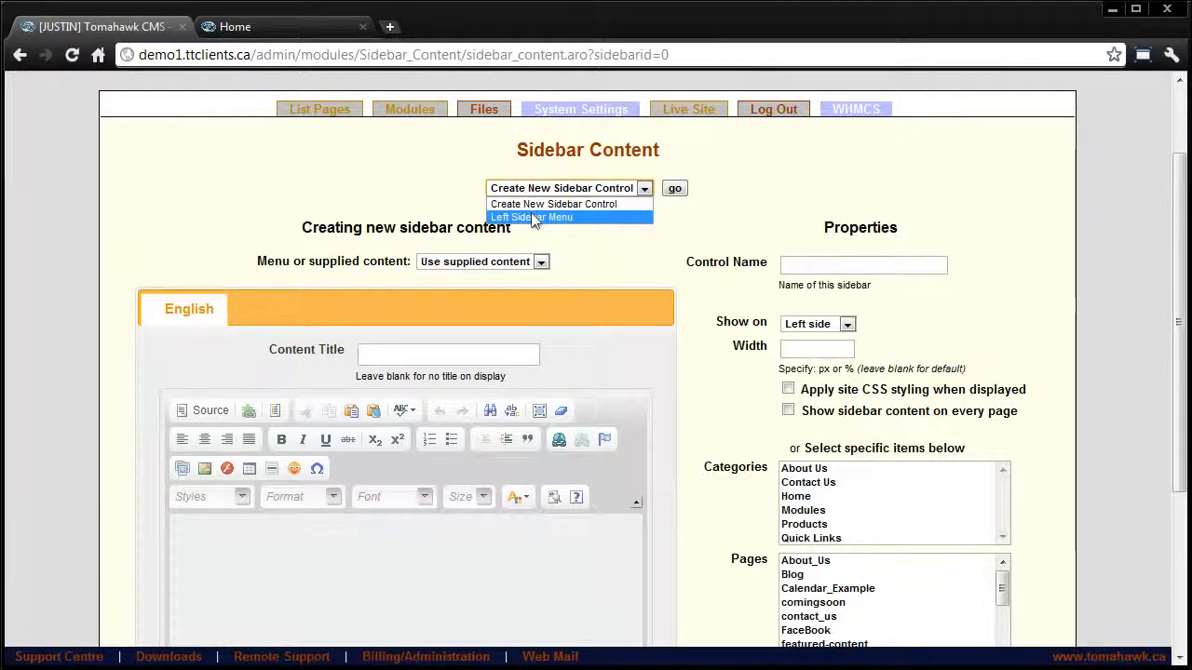
{"action": "left_click", "coordinate": [532, 217]}
{"action": "scroll", "coordinate": [585, 311], "scroll_direction": "down", "scroll_amount": 5}
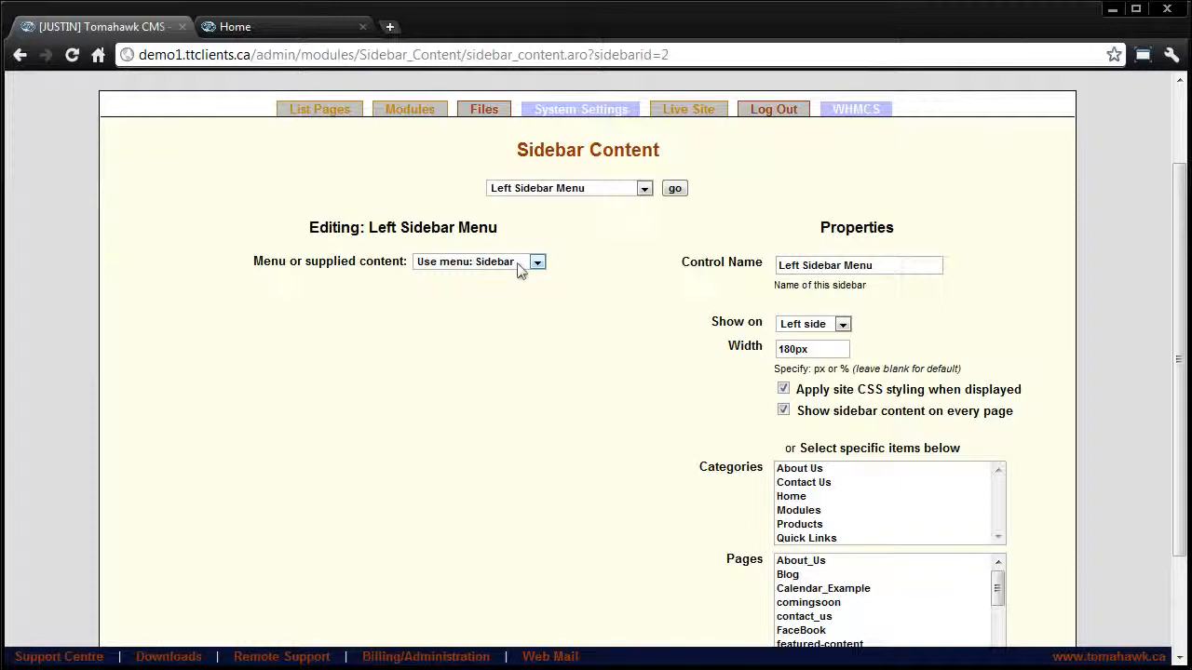
{"action": "left_click", "coordinate": [883, 266]}
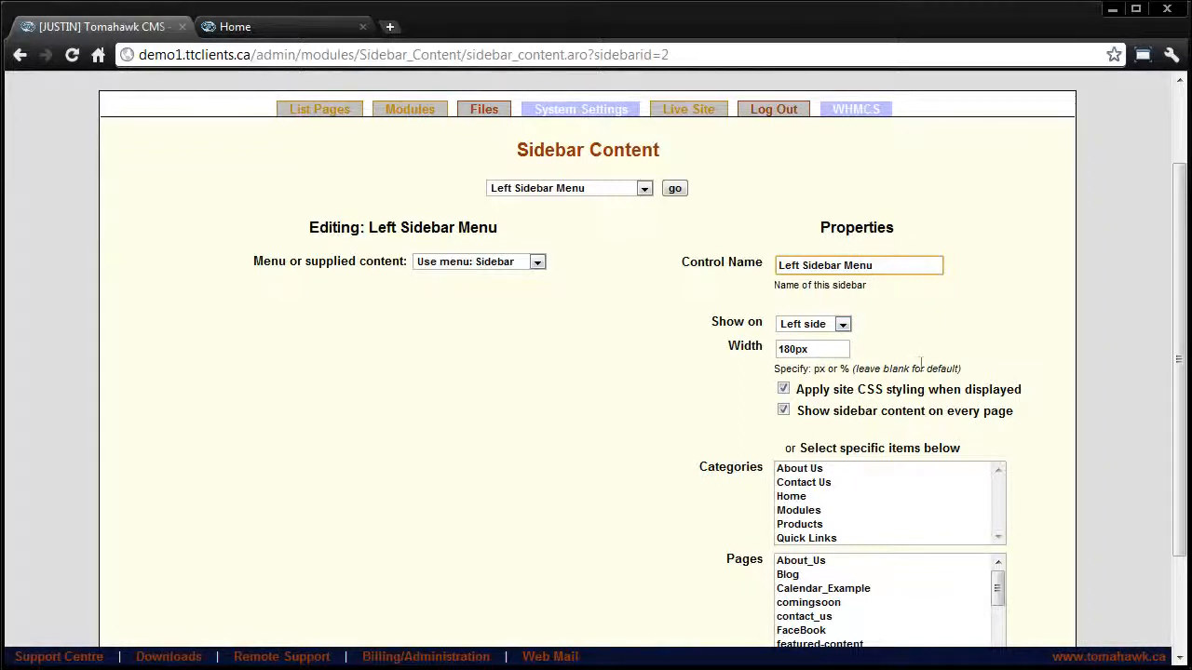
{"action": "left_click_drag", "start_coordinate": [718, 322], "coordinate": [760, 319]}
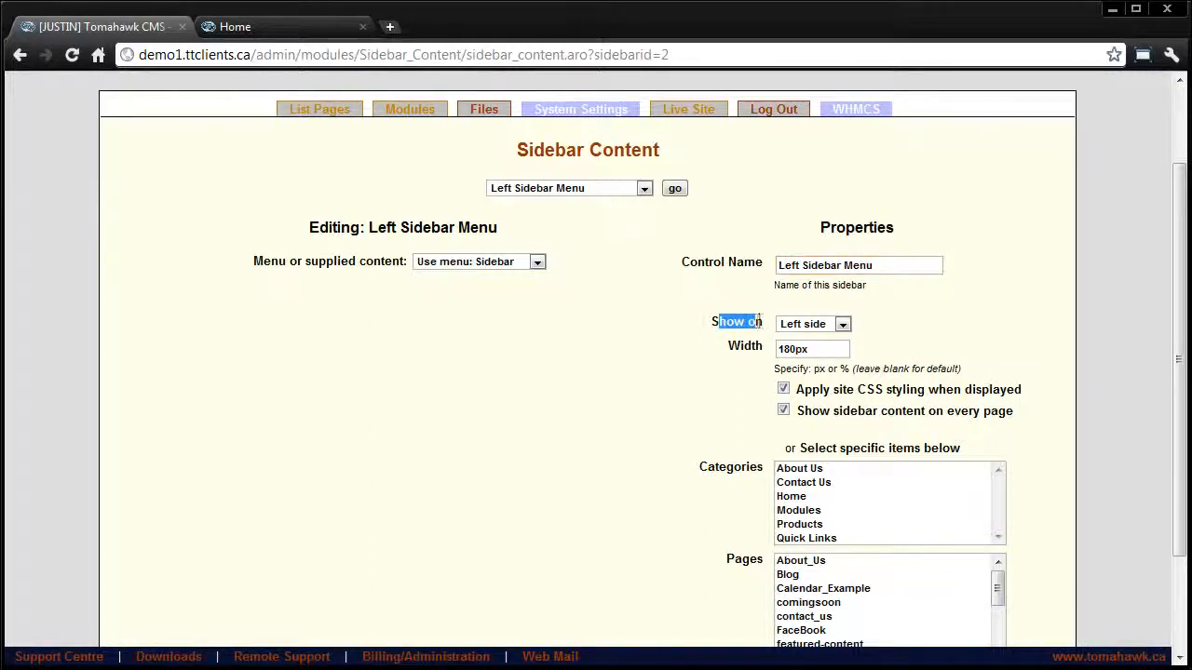
{"action": "left_click", "coordinate": [816, 350]}
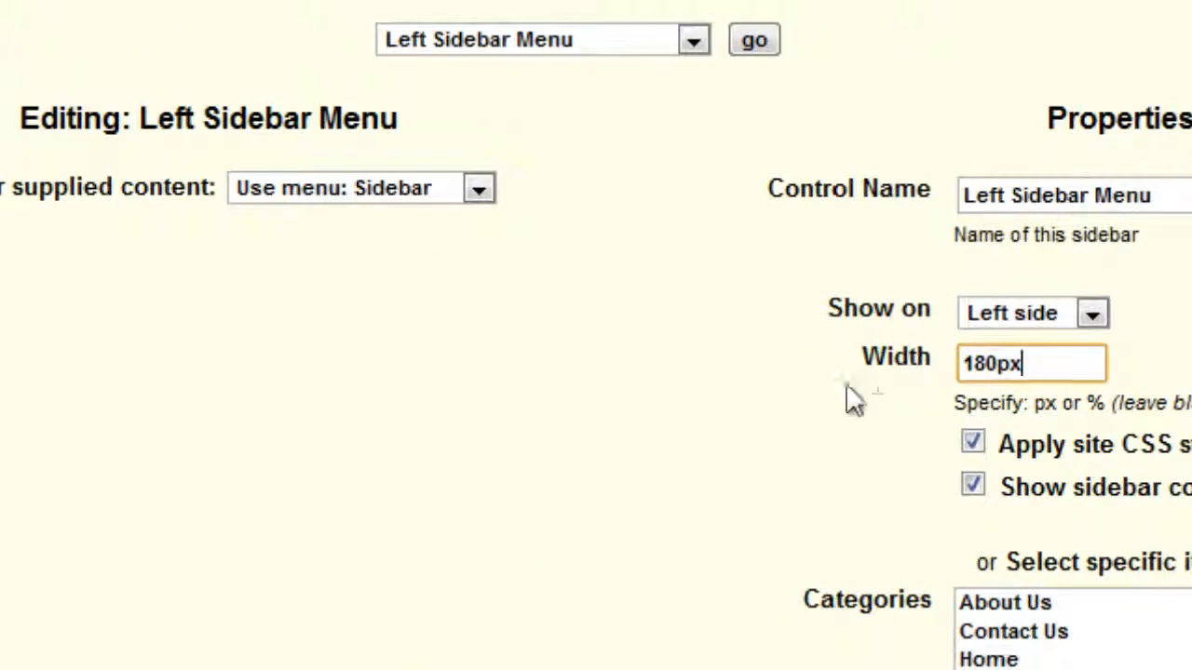
{"action": "left_click", "coordinate": [811, 397]}
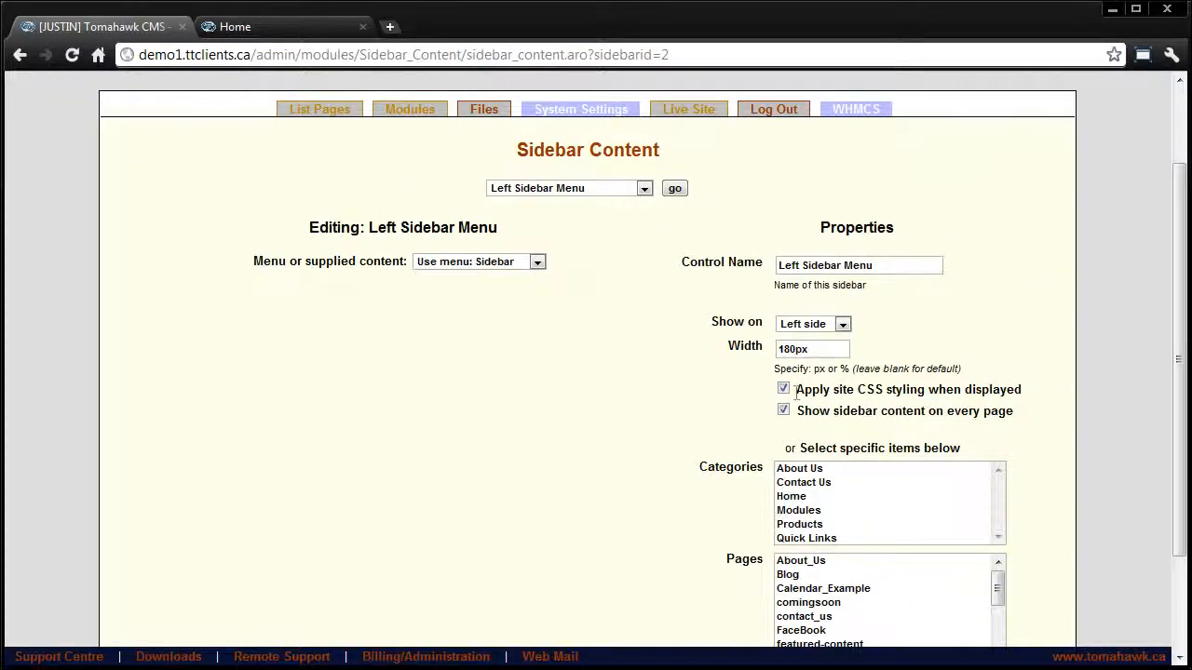
View the site styling of the sidebar on the live Home page and return to the sidebar settings
{"action": "left_click", "coordinate": [285, 24]}
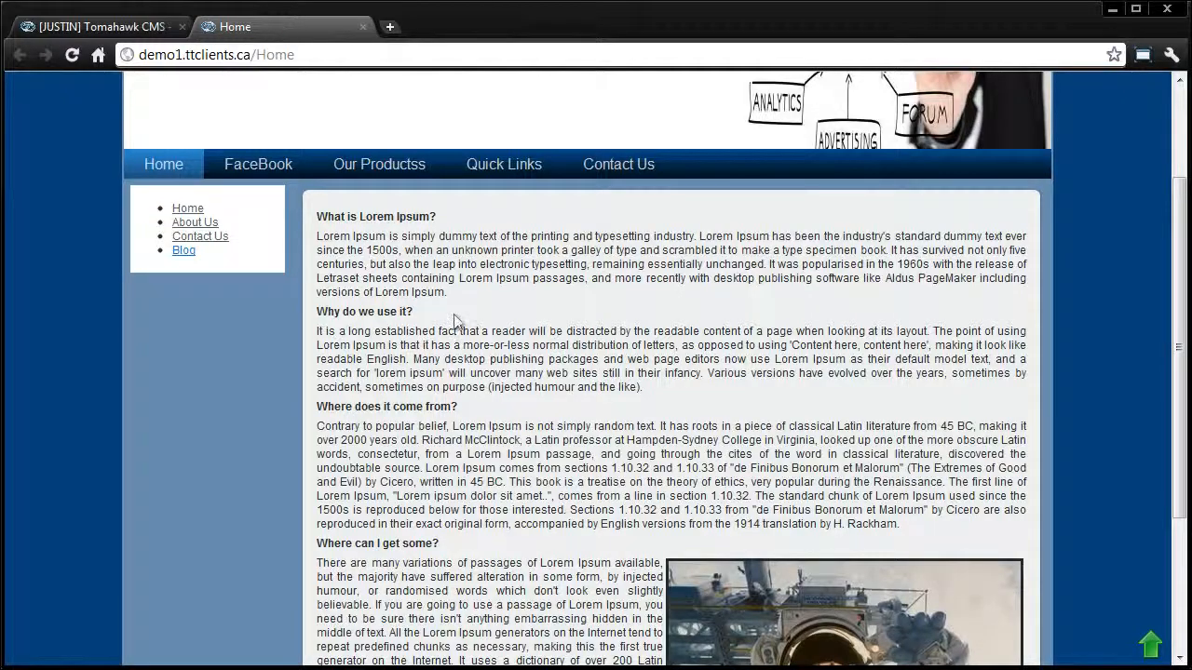
{"action": "scroll", "coordinate": [456, 319], "scroll_direction": "up", "scroll_amount": 3}
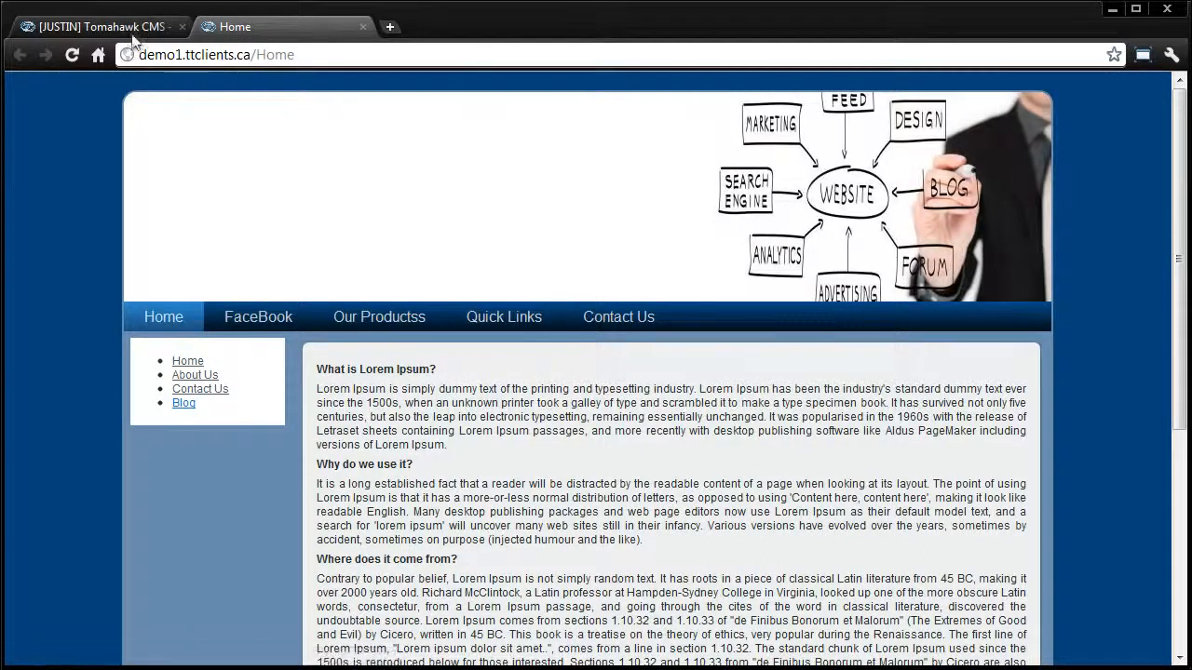
{"action": "mouse_move", "coordinate": [507, 356]}
{"action": "left_click", "coordinate": [110, 26]}
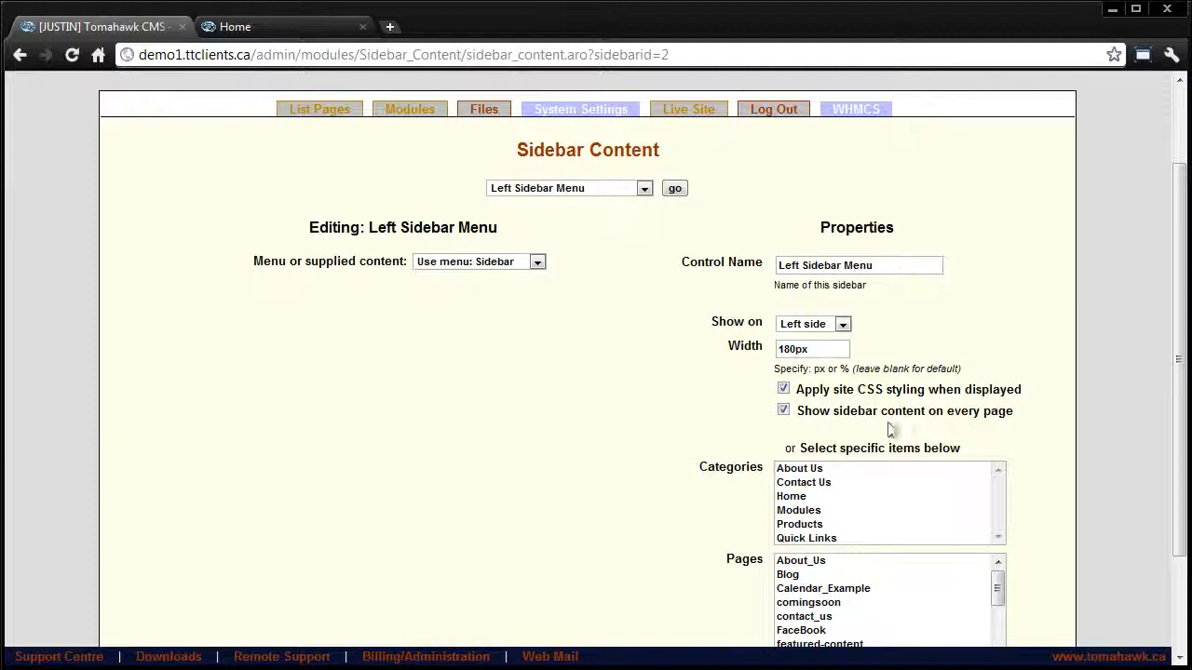
Examine the Left Sidebar Menu's every-page display option, category and page lists, sort order and Show on choices
{"action": "left_click_drag", "start_coordinate": [798, 409], "coordinate": [970, 416]}
{"action": "left_click", "coordinate": [968, 419]}
{"action": "scroll", "coordinate": [751, 454], "scroll_direction": "down", "scroll_amount": 3}
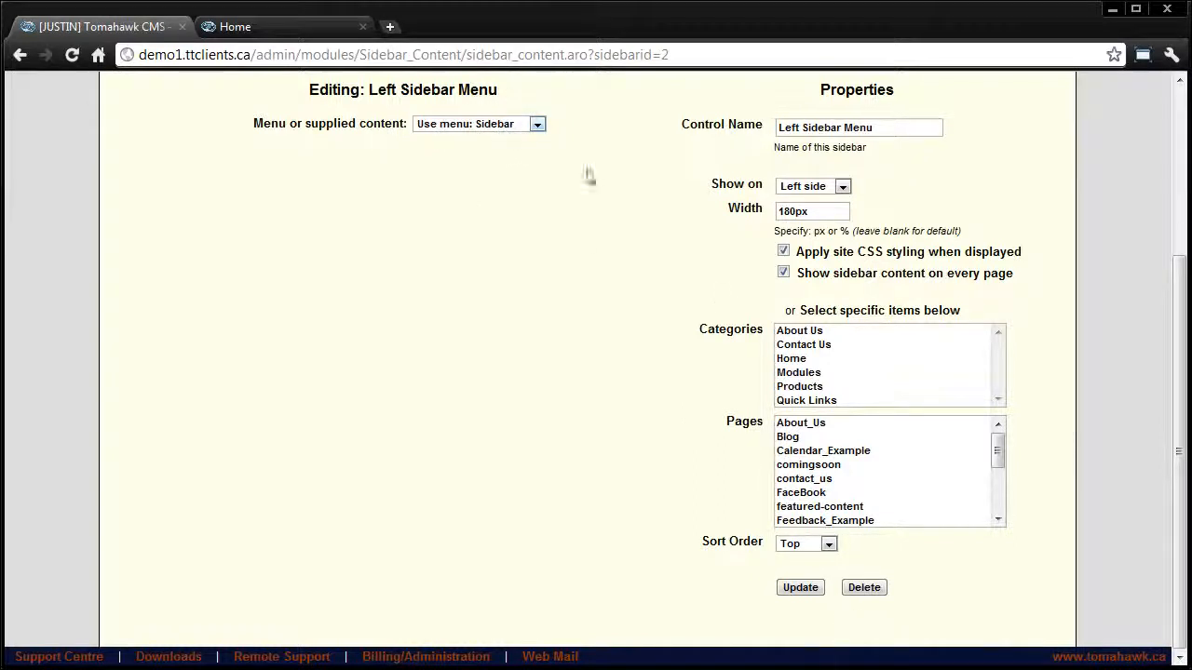
{"action": "scroll", "coordinate": [842, 298], "scroll_direction": "up", "scroll_amount": 2}
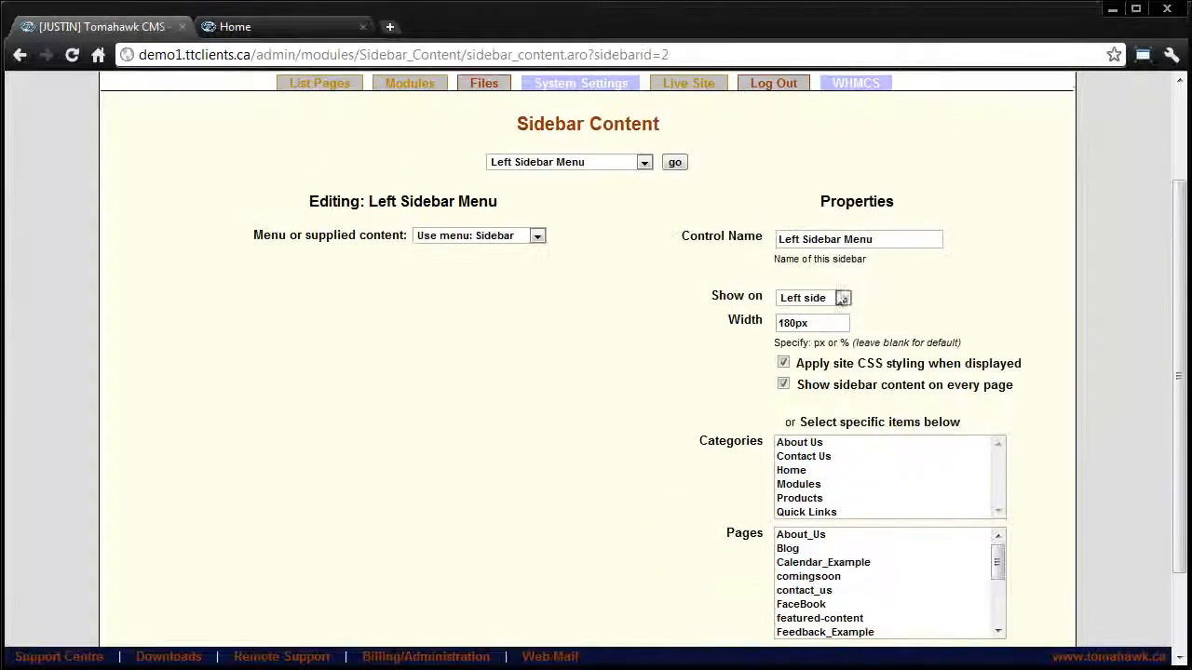
{"action": "left_click", "coordinate": [843, 298]}
{"action": "left_click", "coordinate": [801, 310]}
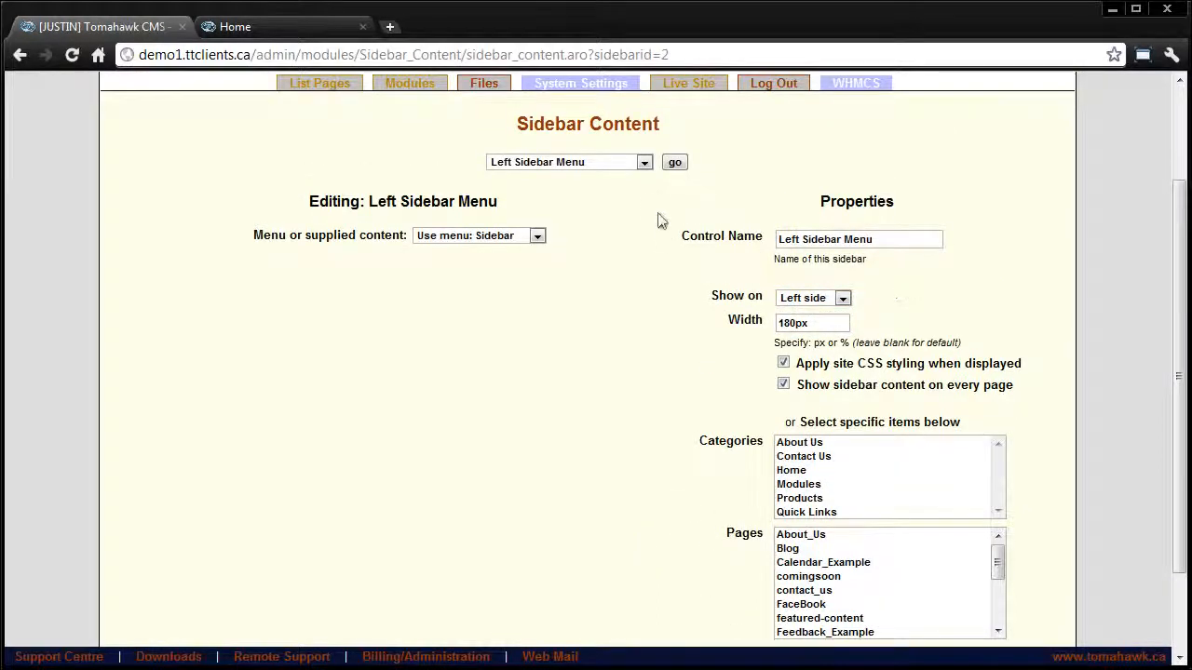
Start a new sidebar control with Create New Sidebar Control and place the cursor in its content editor
{"action": "left_click", "coordinate": [574, 164]}
{"action": "left_click", "coordinate": [574, 171]}
{"action": "left_click", "coordinate": [575, 164]}
{"action": "left_click", "coordinate": [550, 180]}
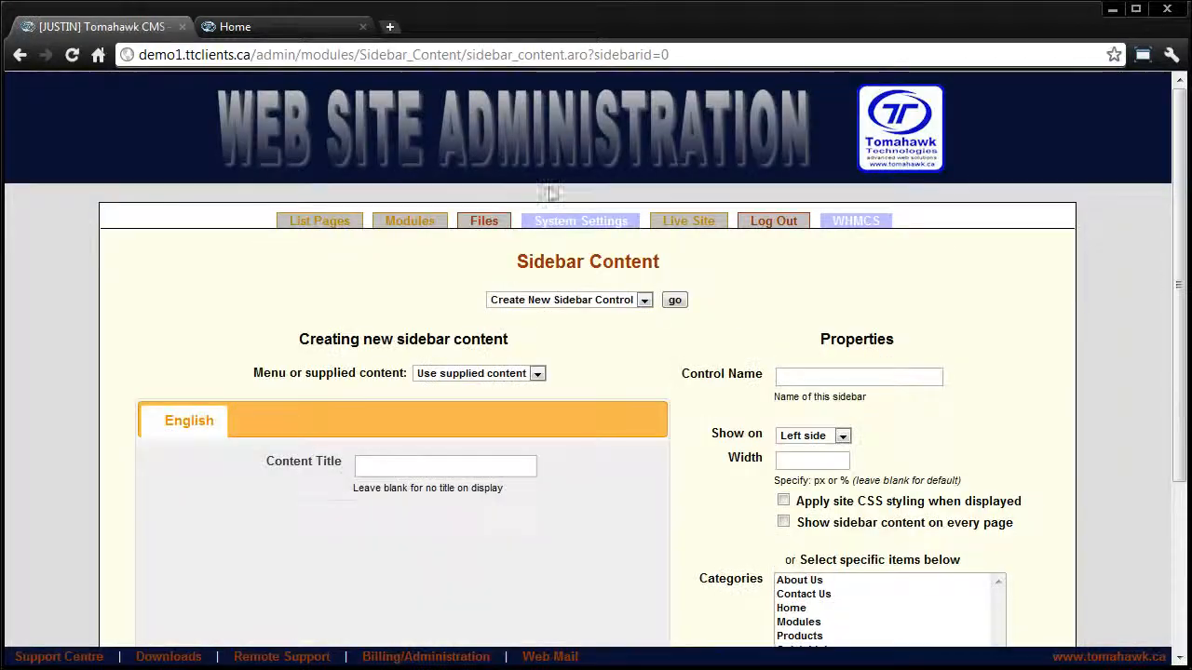
{"action": "scroll", "coordinate": [391, 316], "scroll_direction": "down", "scroll_amount": 2}
{"action": "scroll", "coordinate": [395, 326], "scroll_direction": "up", "scroll_amount": 1}
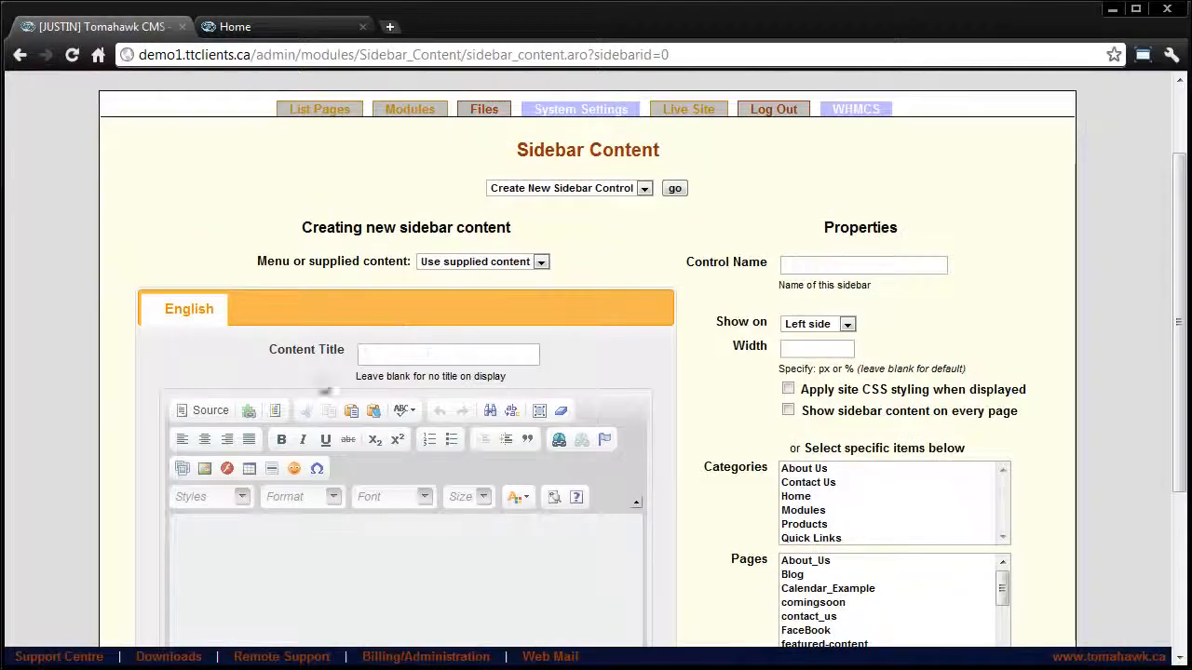
{"action": "scroll", "coordinate": [344, 410], "scroll_direction": "down", "scroll_amount": 1}
{"action": "left_click", "coordinate": [394, 454]}
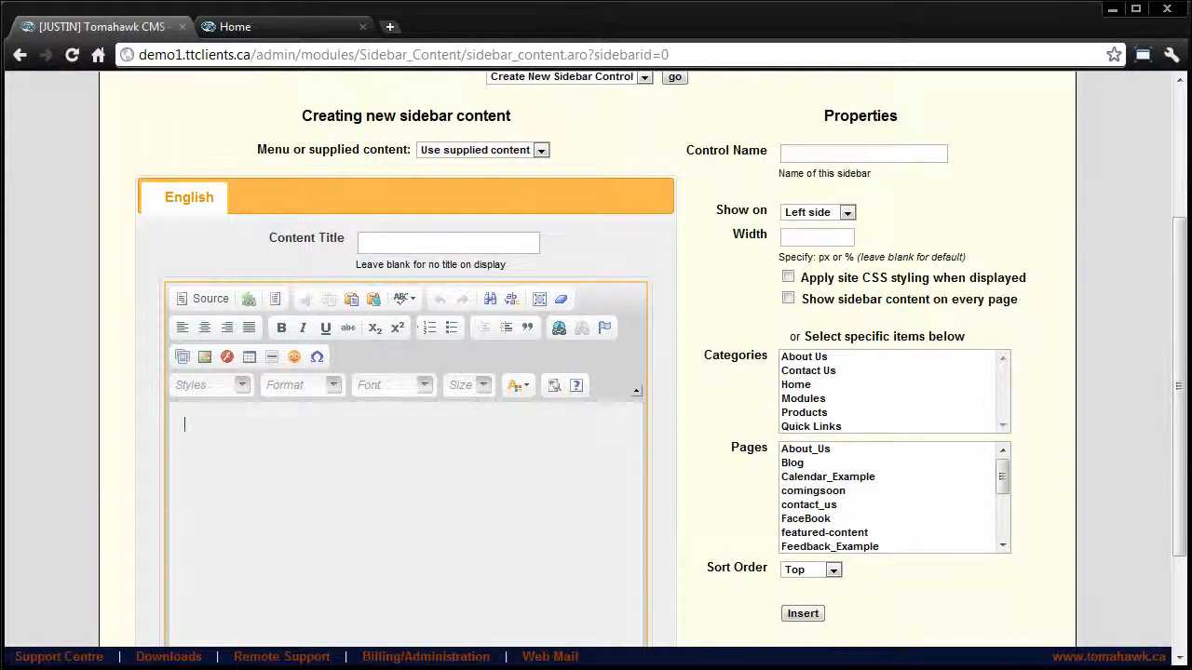
Try "Use menu: Menu" as the new sidebar's content source and switch back to "Use supplied content"
{"action": "left_click", "coordinate": [456, 158]}
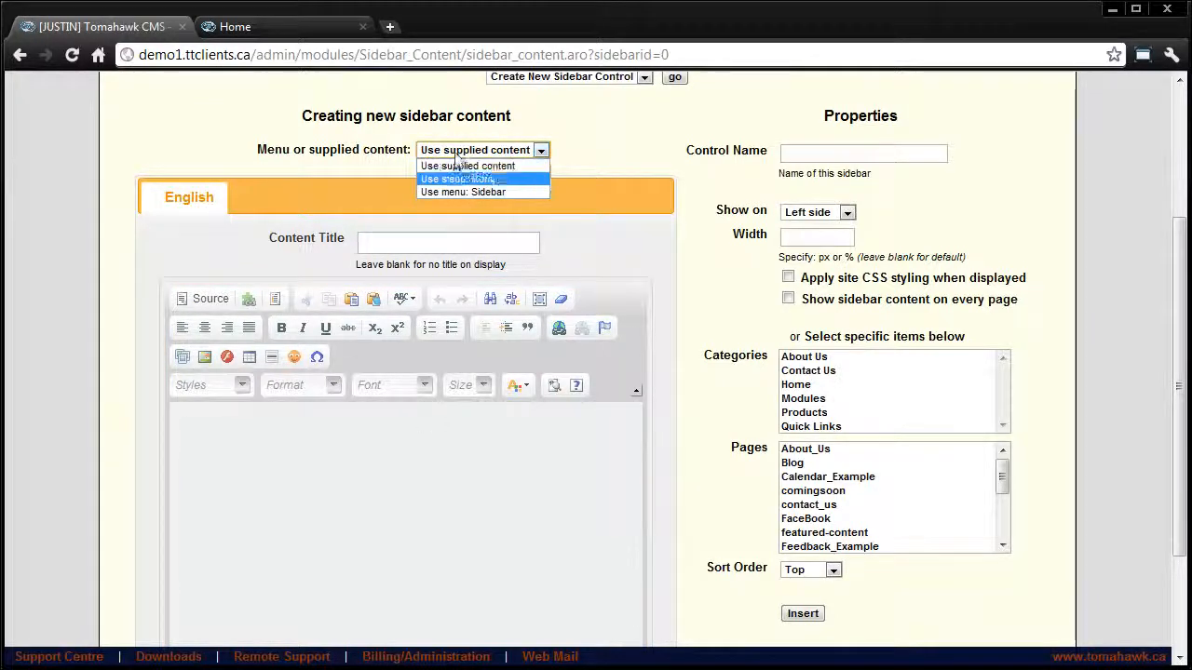
{"action": "left_click", "coordinate": [482, 181]}
{"action": "left_click", "coordinate": [480, 150]}
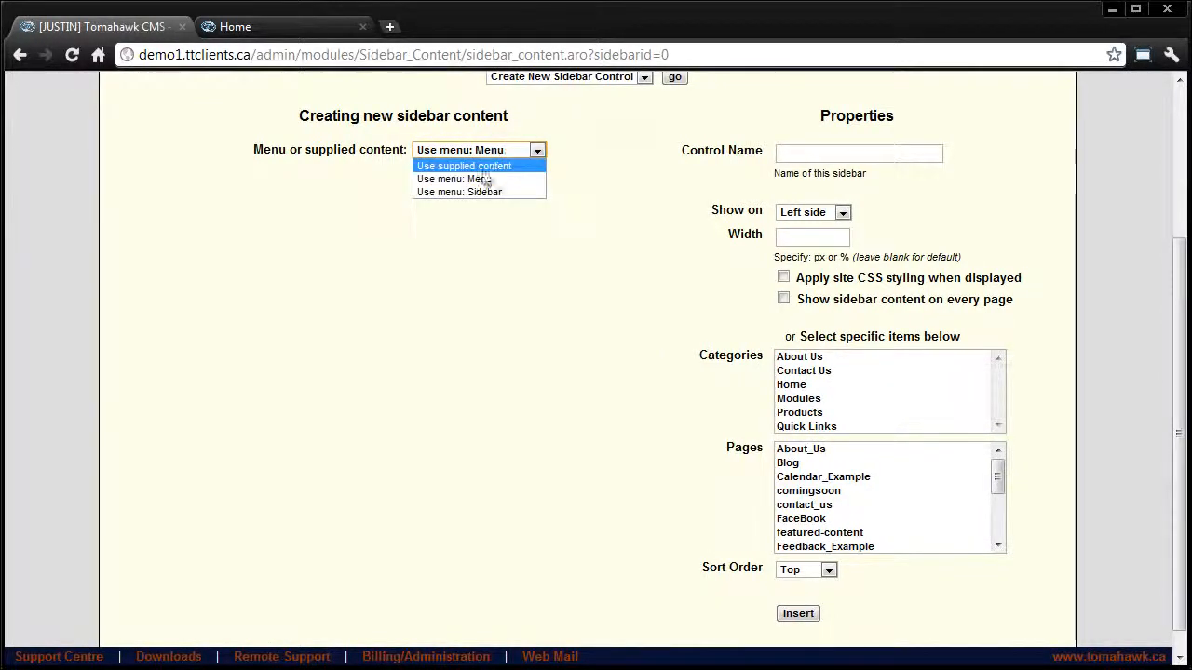
{"action": "left_click", "coordinate": [477, 164]}
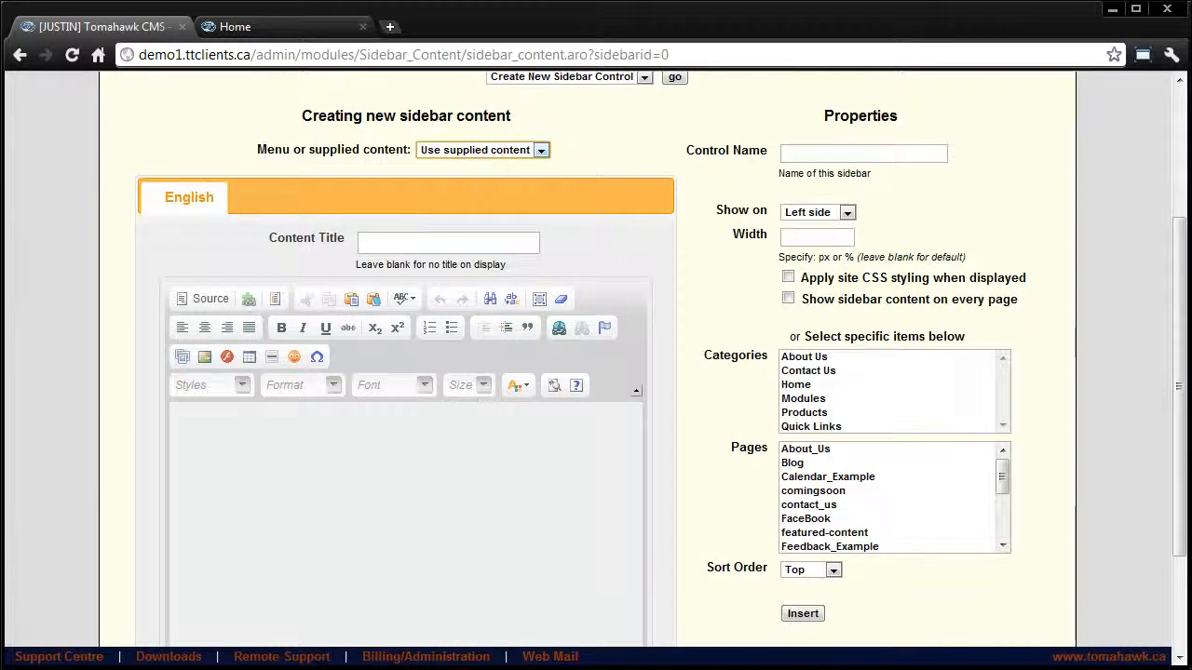
Check the empty area below the sidebar menu on the live Home page and return to the new sidebar form
{"action": "left_click", "coordinate": [403, 249]}
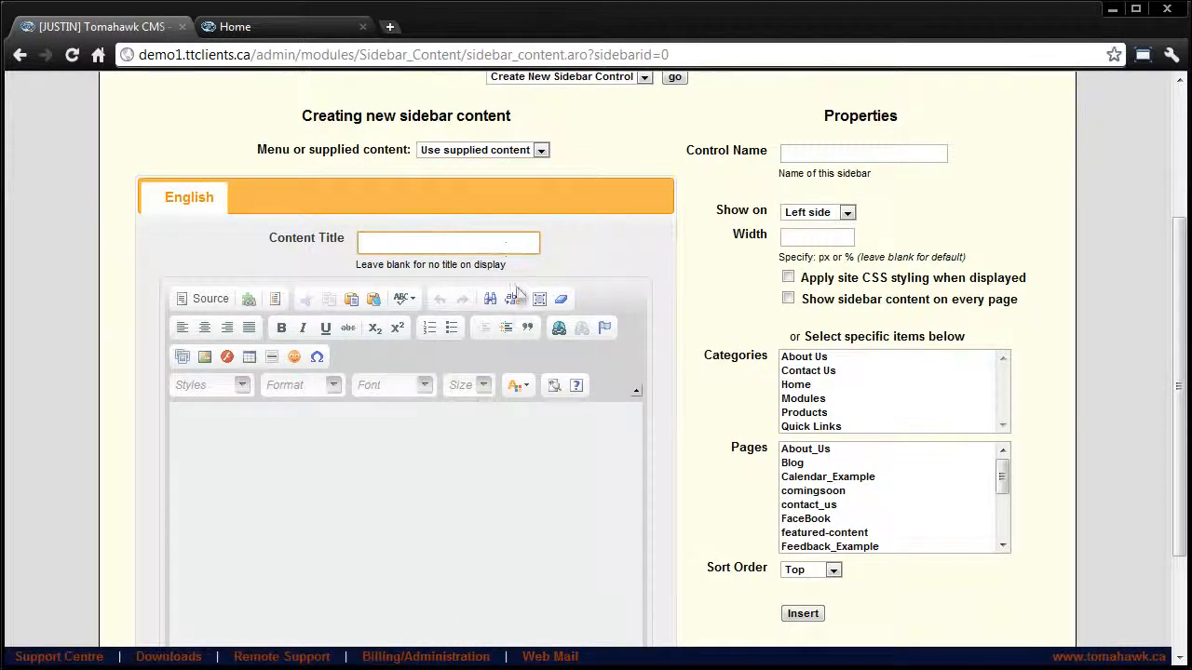
{"action": "left_click", "coordinate": [298, 27]}
{"action": "scroll", "coordinate": [288, 527], "scroll_direction": "down", "scroll_amount": 2}
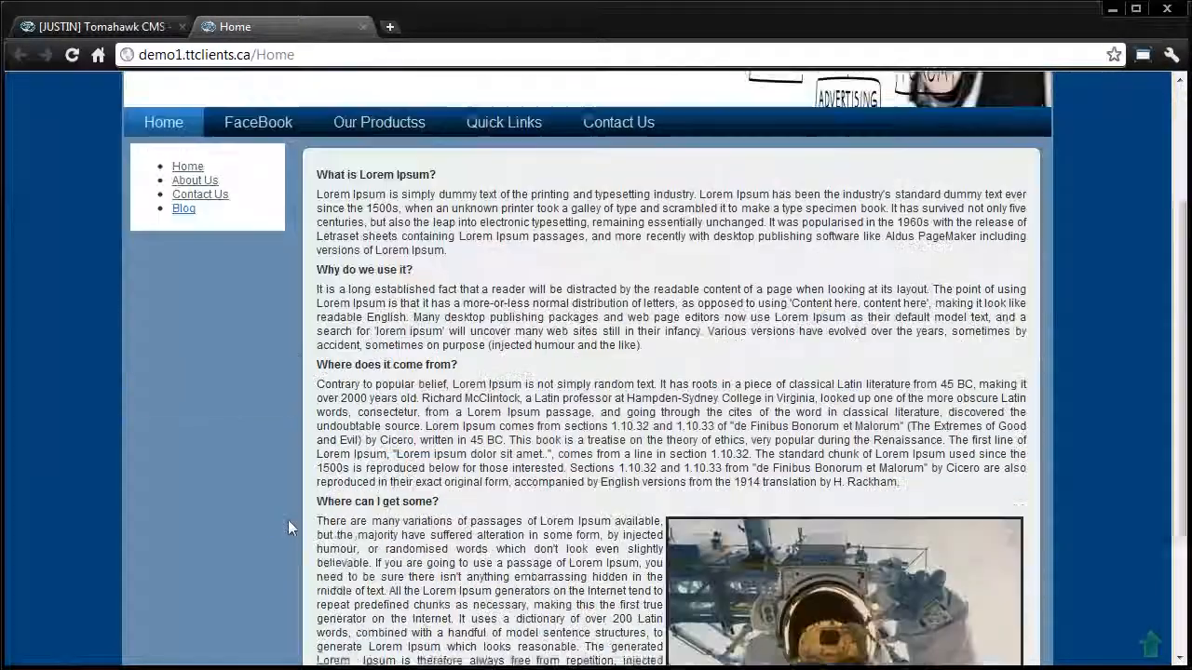
{"action": "scroll", "coordinate": [288, 528], "scroll_direction": "down", "scroll_amount": 1}
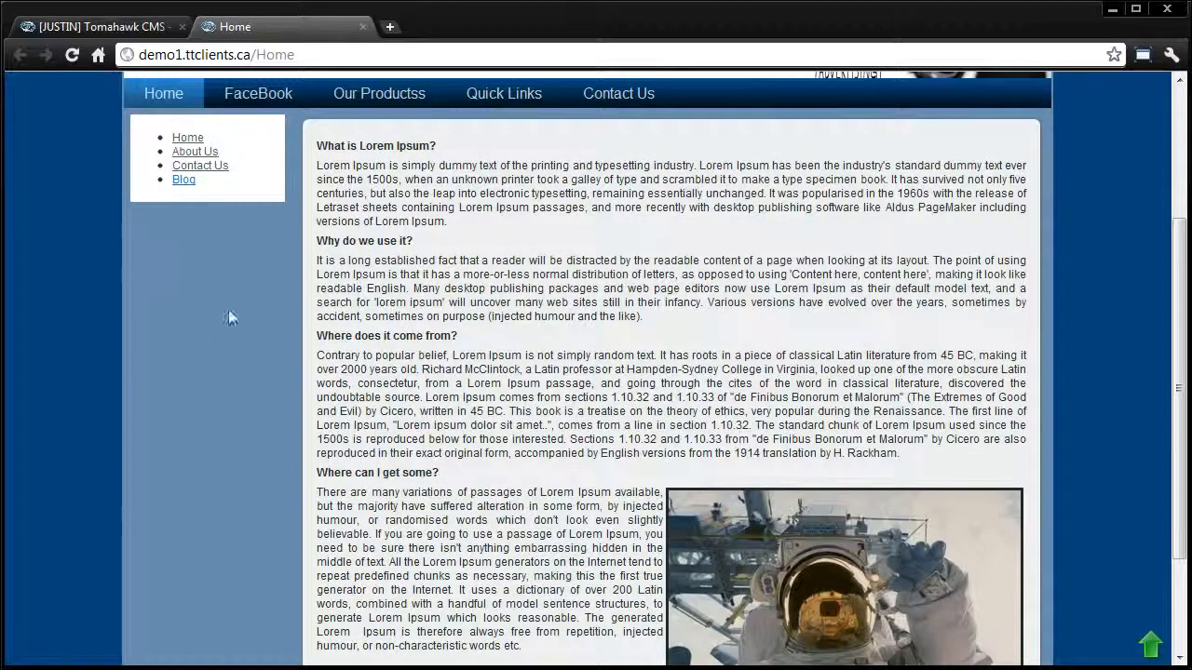
{"action": "left_click", "coordinate": [135, 26]}
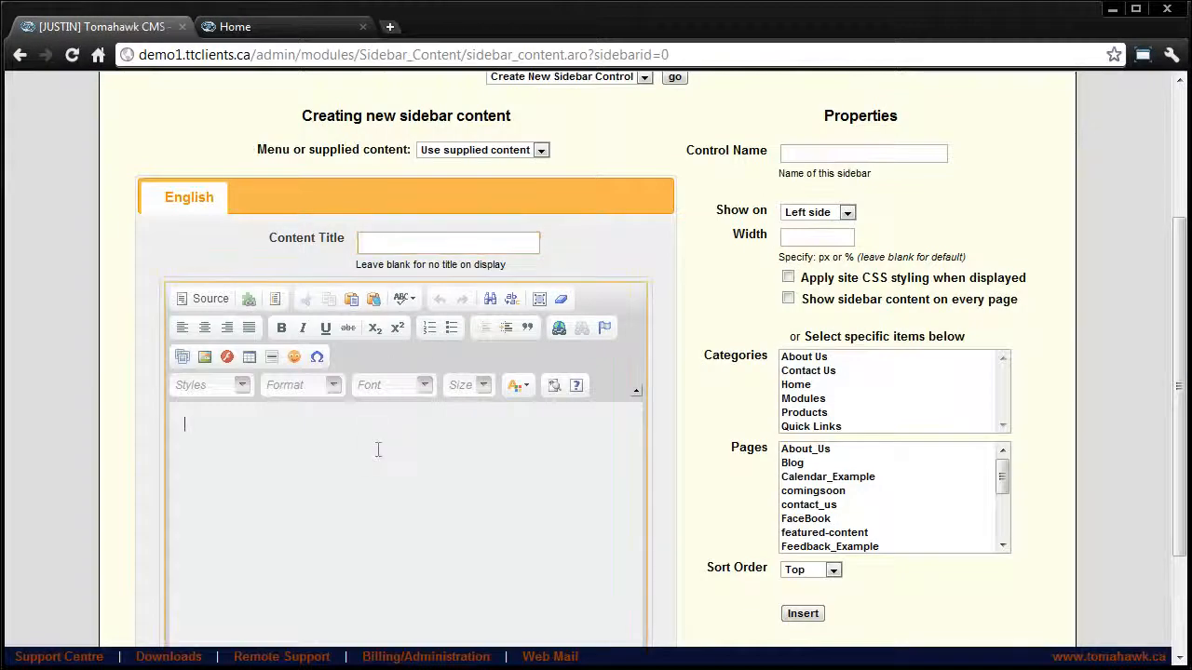
Set the new sidebar's control name to "Sidebar 2"
{"action": "scroll", "coordinate": [832, 260], "scroll_direction": "up", "scroll_amount": 2}
{"action": "left_click", "coordinate": [823, 270]}
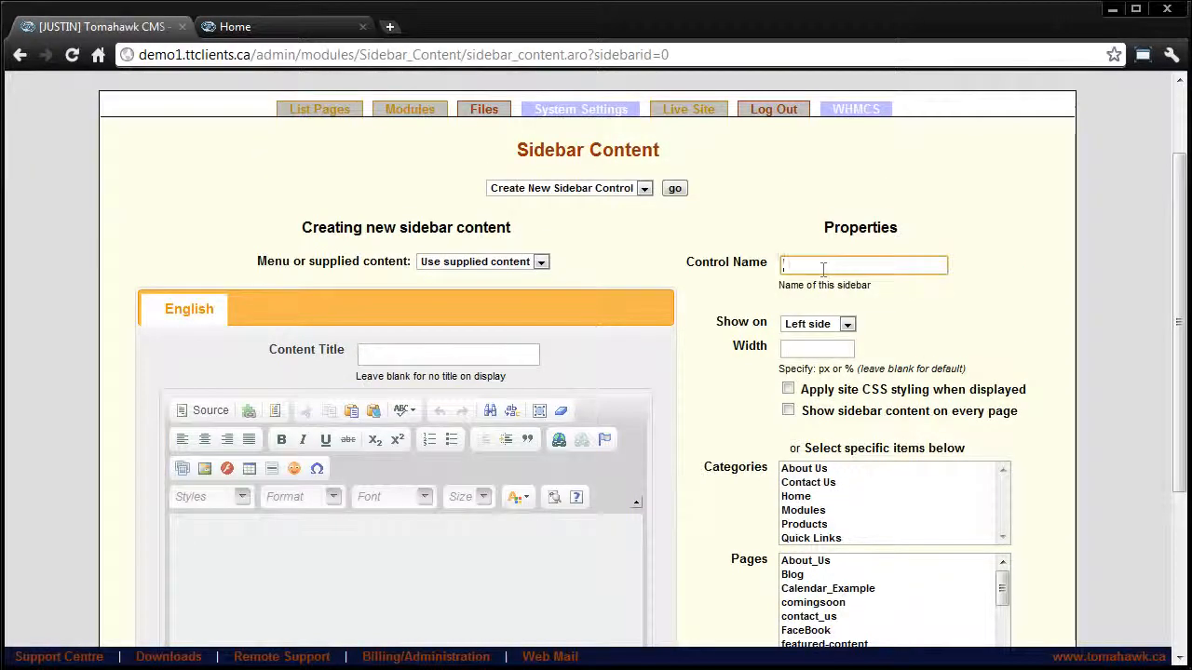
{"action": "type", "text": "Sidebar 2"}
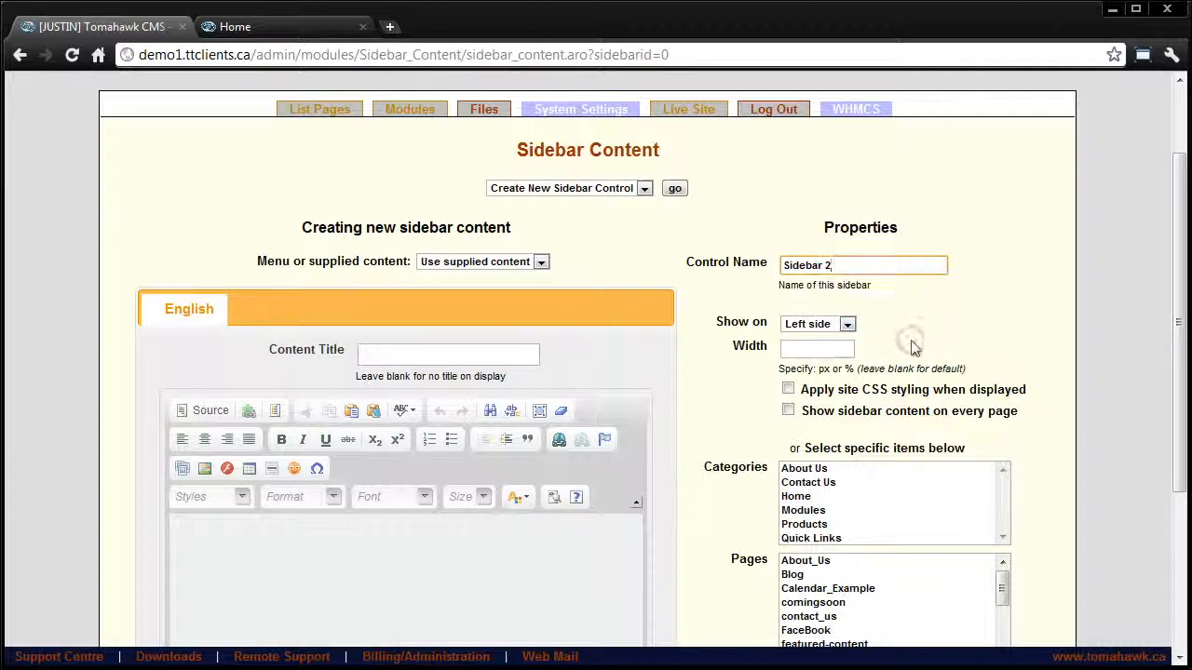
Set the sidebar's width to 180px and enable site CSS styling and showing its content on every page
{"action": "left_click", "coordinate": [823, 352]}
{"action": "type", "text": "180"}
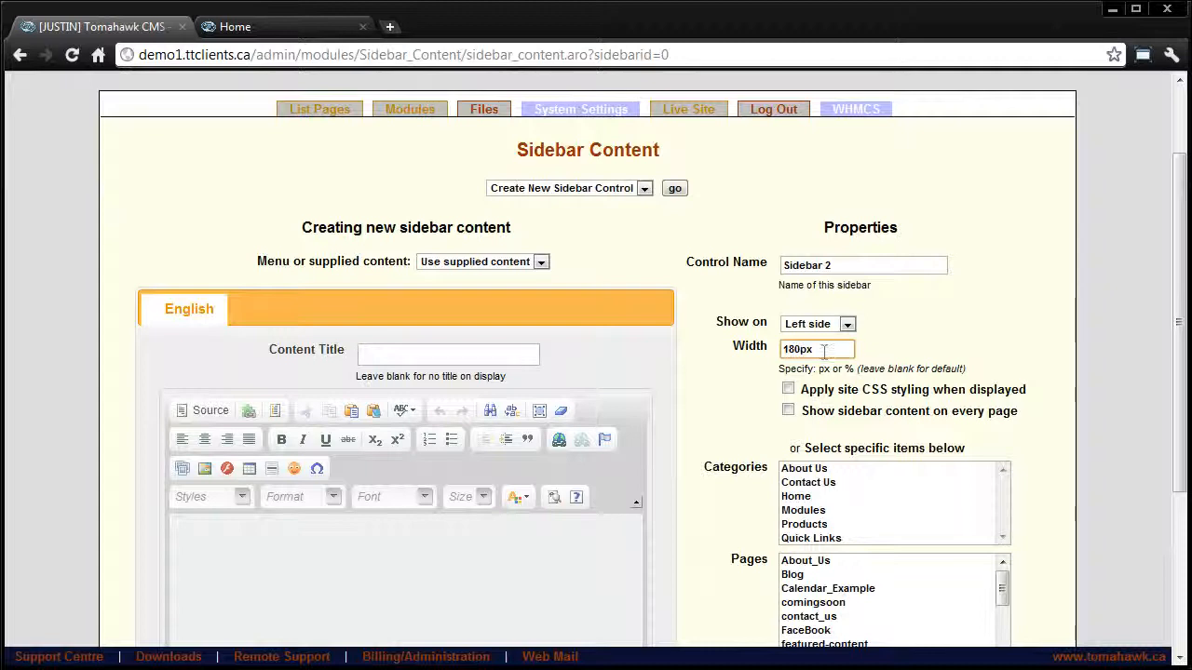
{"action": "left_click", "coordinate": [789, 391]}
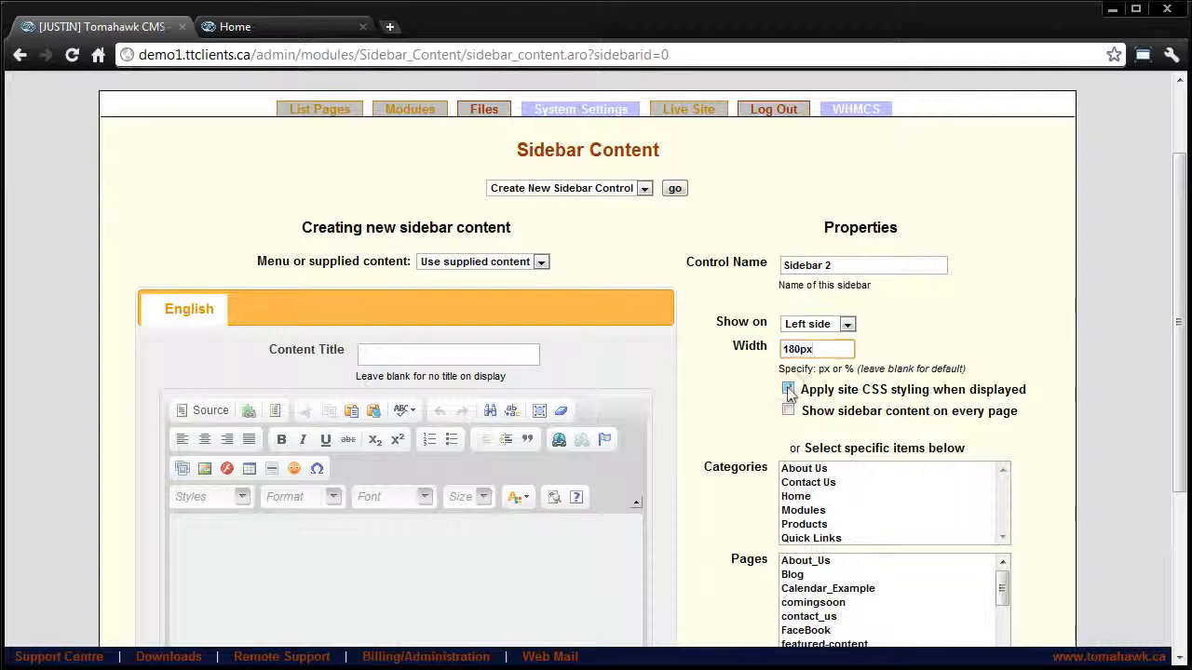
{"action": "scroll", "coordinate": [959, 372], "scroll_direction": "down", "scroll_amount": 1}
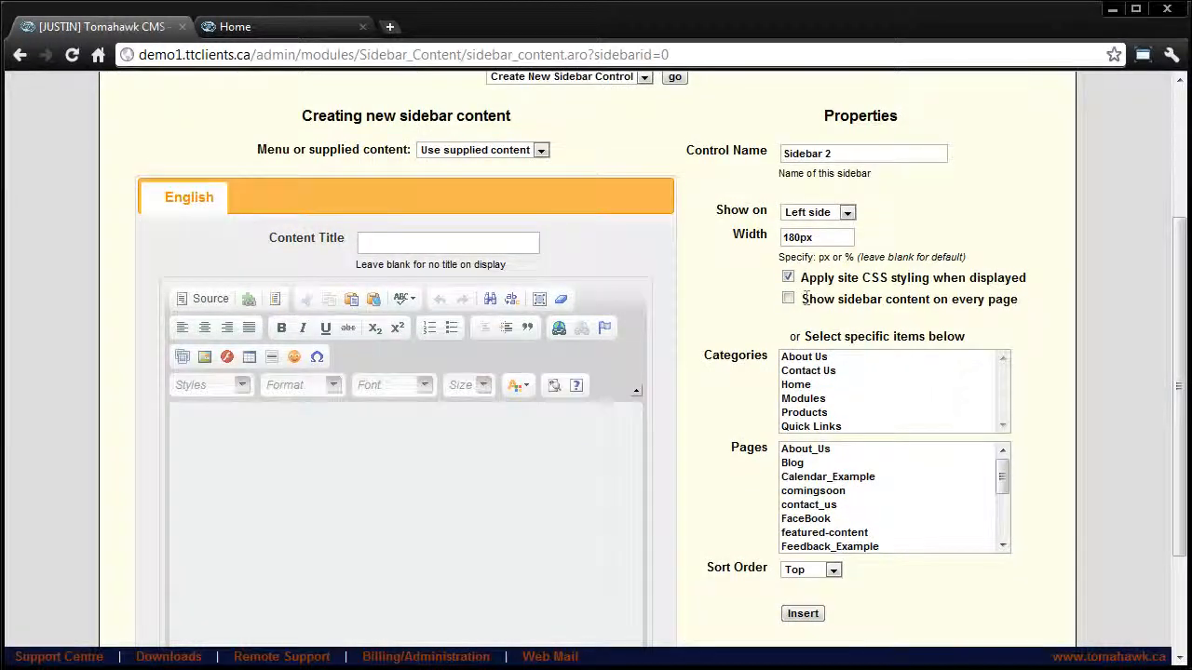
{"action": "scroll", "coordinate": [726, 319], "scroll_direction": "down", "scroll_amount": 2}
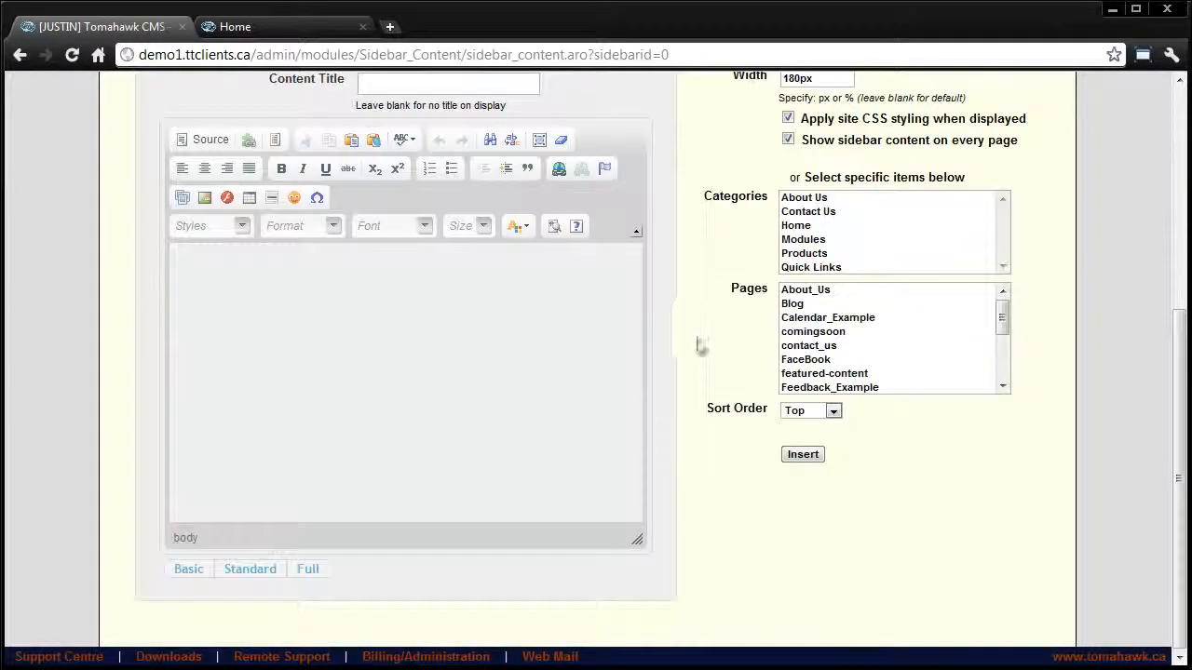
Set the new sidebar's sort order to Middle
{"action": "left_click", "coordinate": [815, 417]}
{"action": "left_click", "coordinate": [807, 443]}
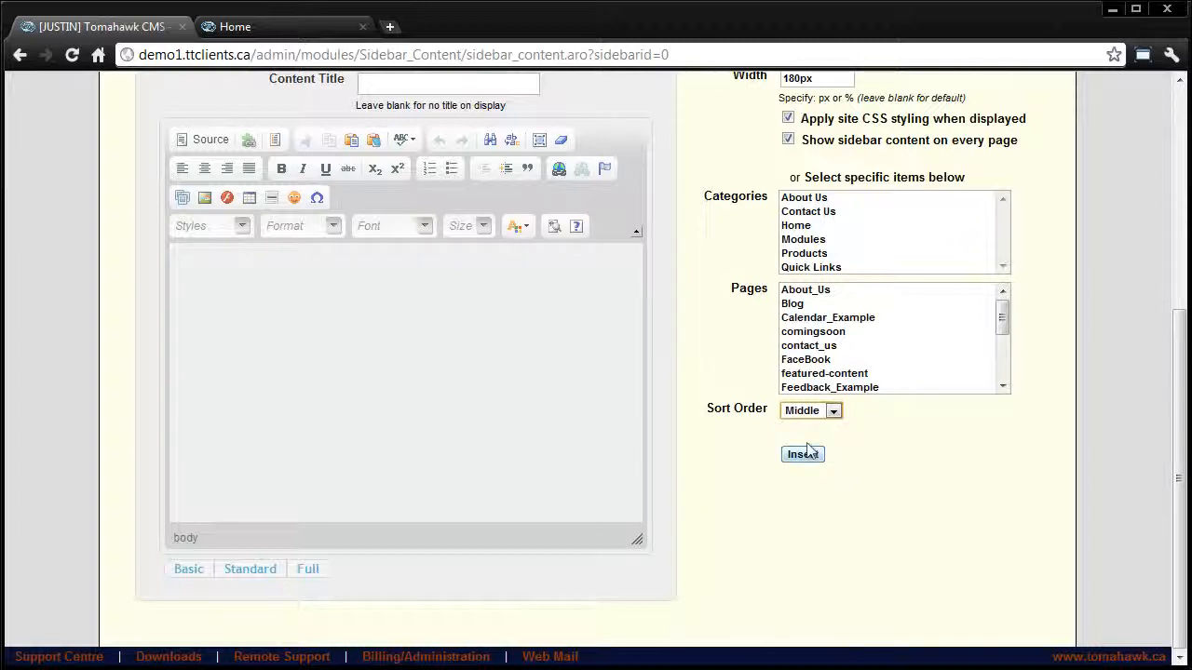
{"action": "left_click", "coordinate": [802, 453]}
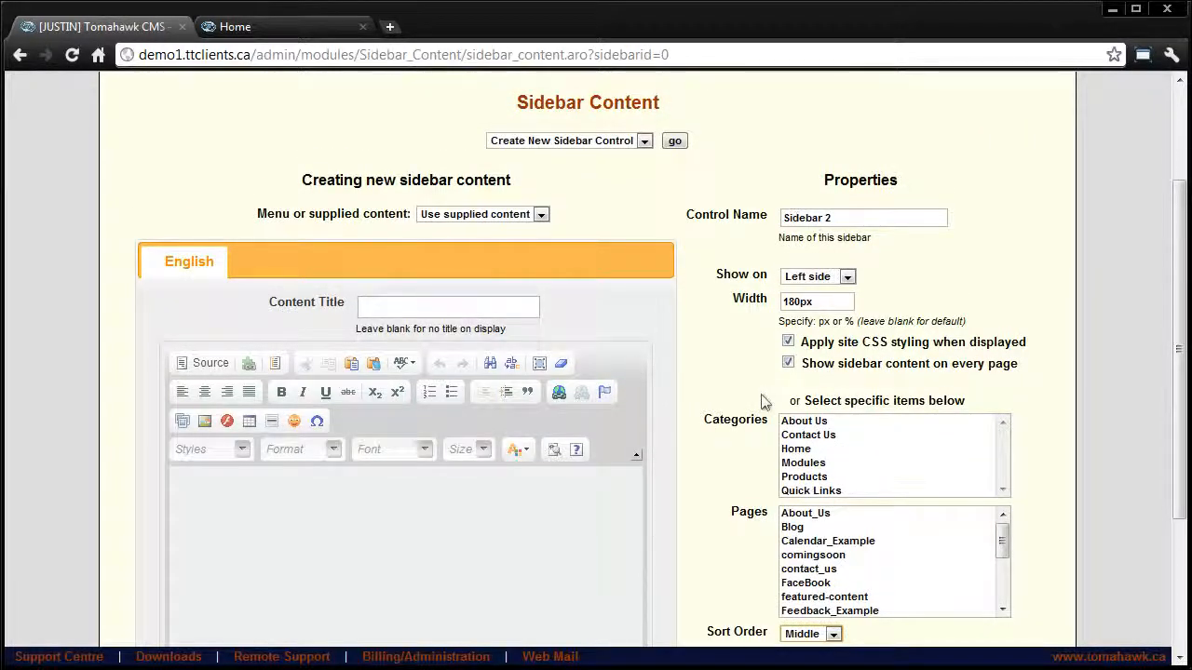
{"action": "scroll", "coordinate": [580, 253], "scroll_direction": "down", "scroll_amount": 1}
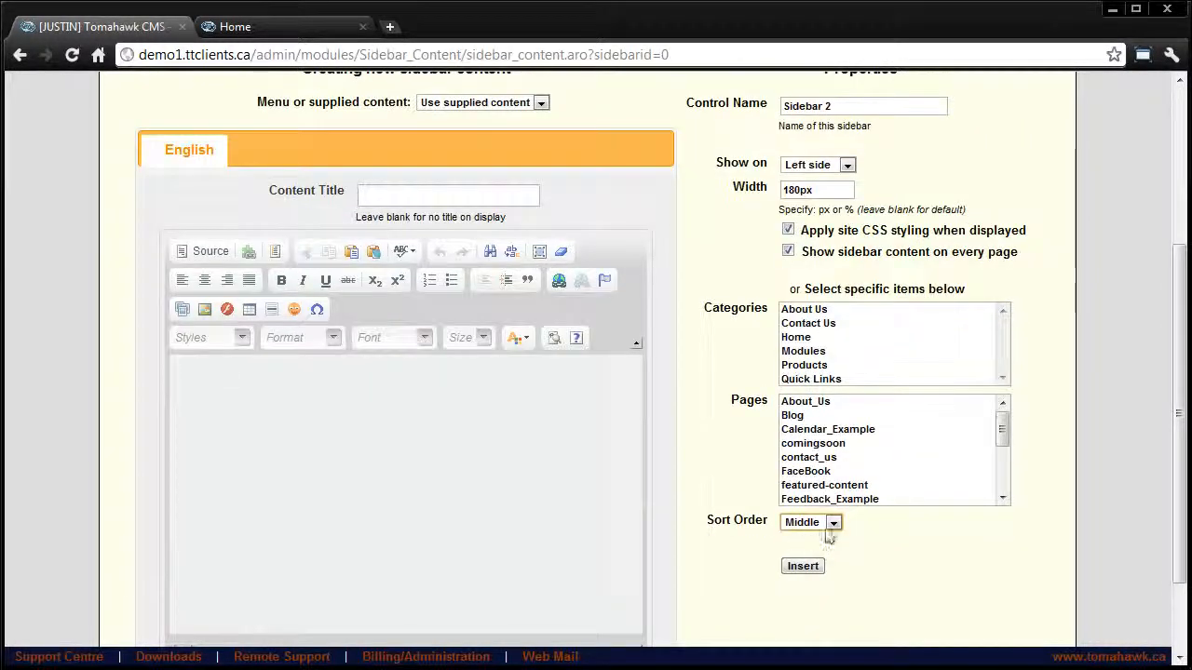
Insert the Tomahawk_logo.jpg image from the CMS resources into the sidebar's content editor
{"action": "left_click", "coordinate": [347, 421]}
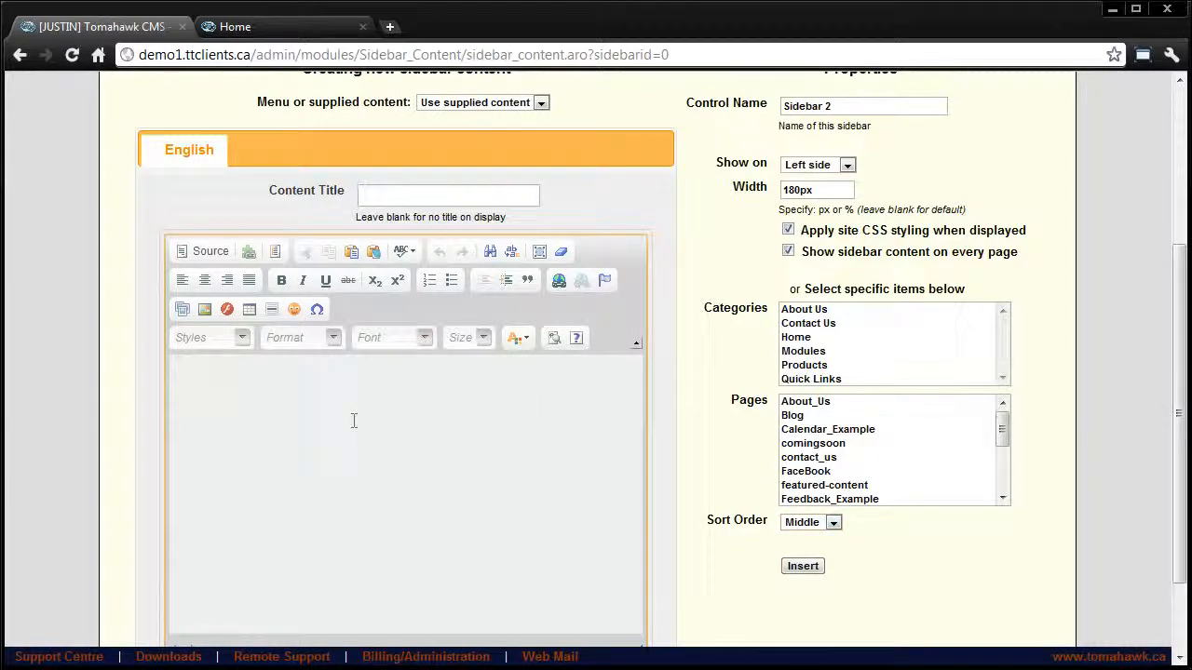
{"action": "scroll", "coordinate": [763, 495], "scroll_direction": "up", "scroll_amount": 2}
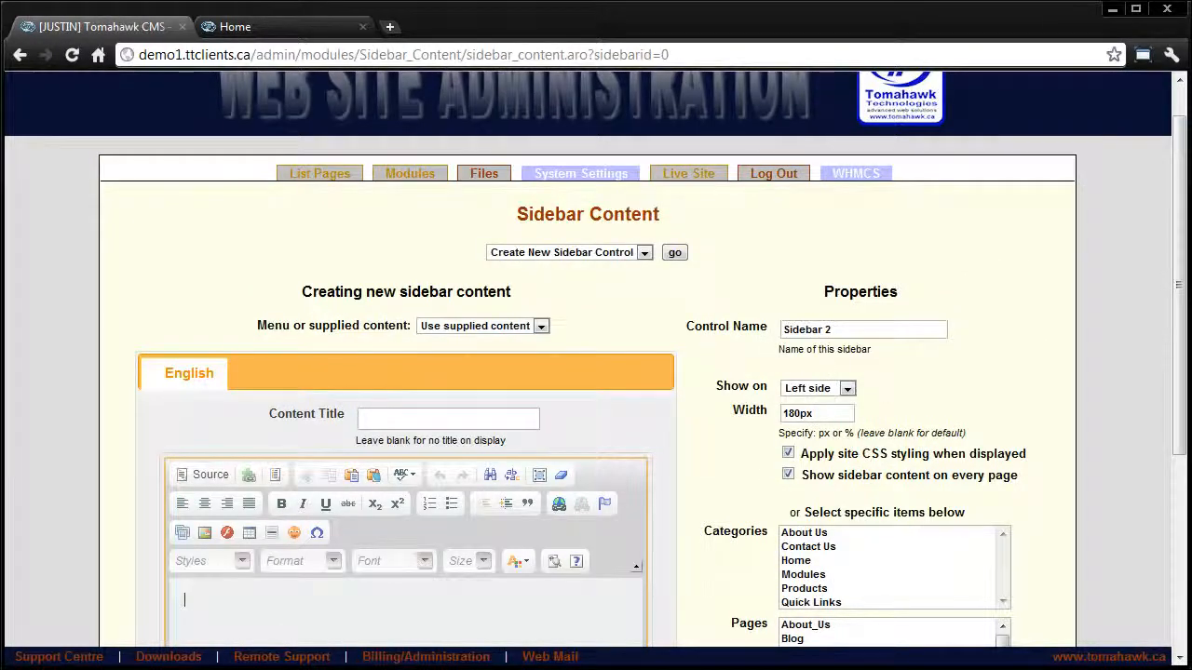
{"action": "scroll", "coordinate": [494, 343], "scroll_direction": "down", "scroll_amount": 3}
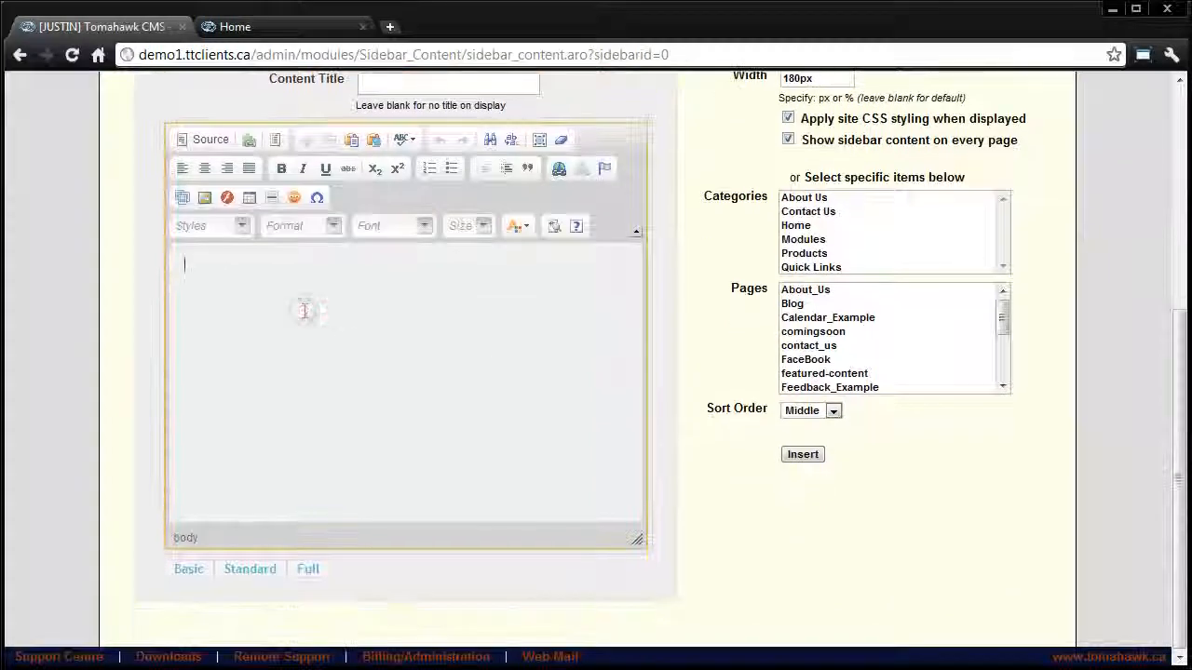
{"action": "left_click", "coordinate": [303, 309]}
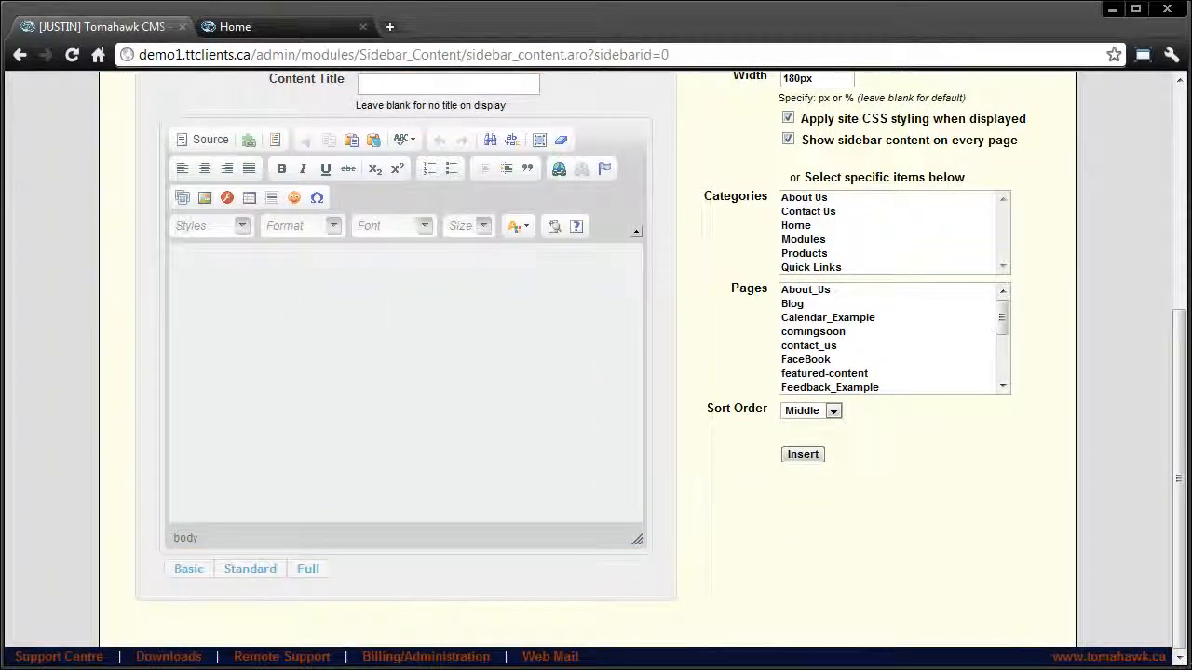
{"action": "left_click", "coordinate": [271, 372]}
{"action": "left_click", "coordinate": [204, 198]}
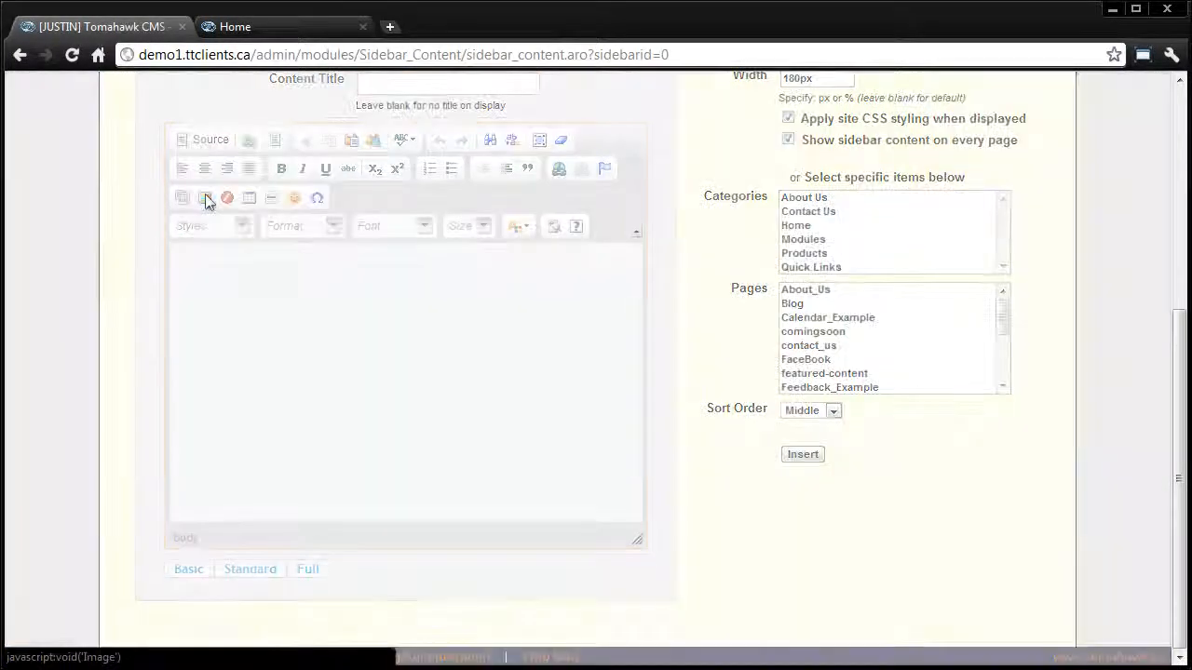
{"action": "left_click", "coordinate": [722, 240]}
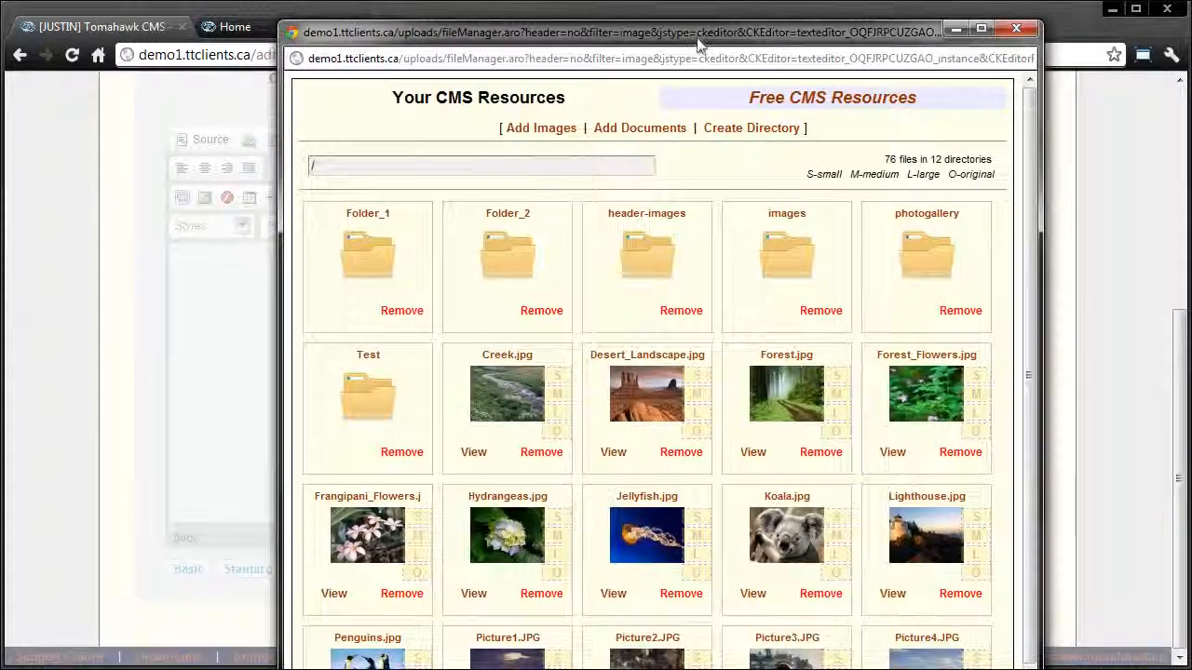
{"action": "scroll", "coordinate": [891, 359], "scroll_direction": "down", "scroll_amount": 3}
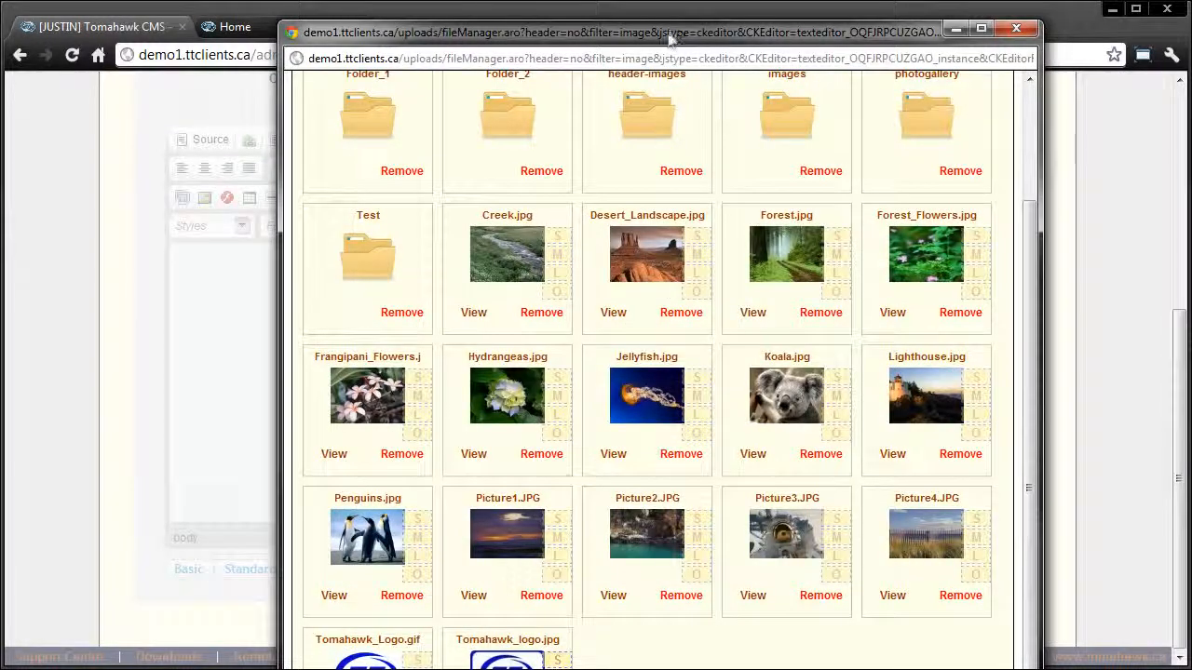
{"action": "left_click_drag", "start_coordinate": [669, 34], "coordinate": [681, 12]}
{"action": "left_click", "coordinate": [573, 636]}
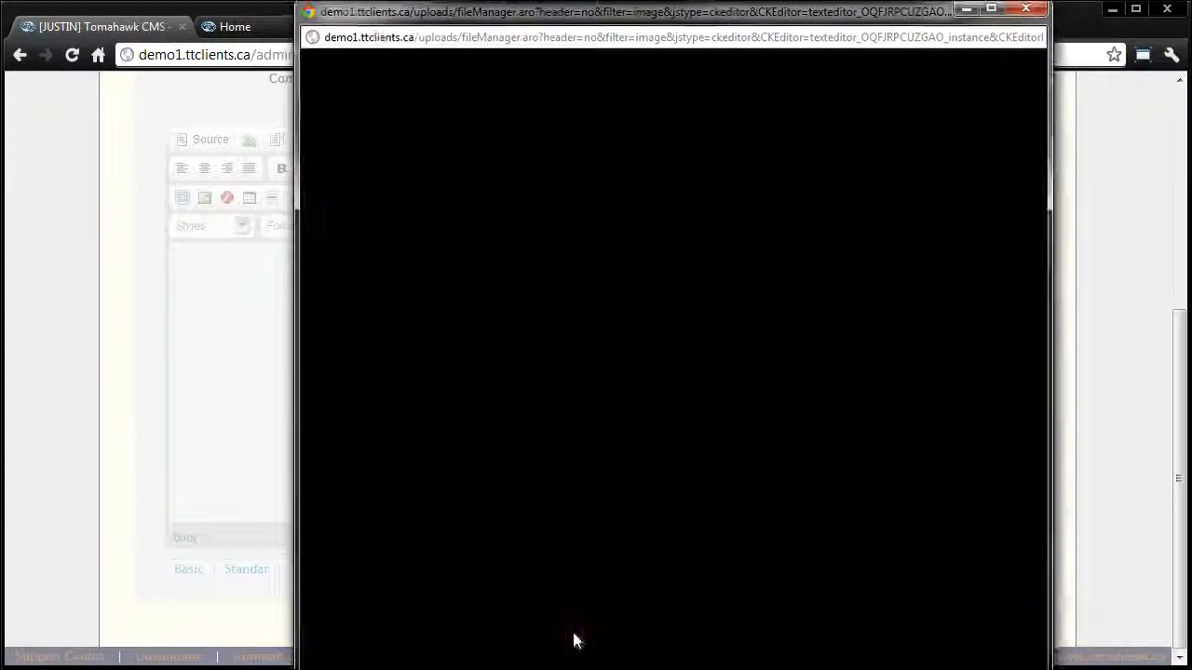
{"action": "left_click", "coordinate": [614, 569]}
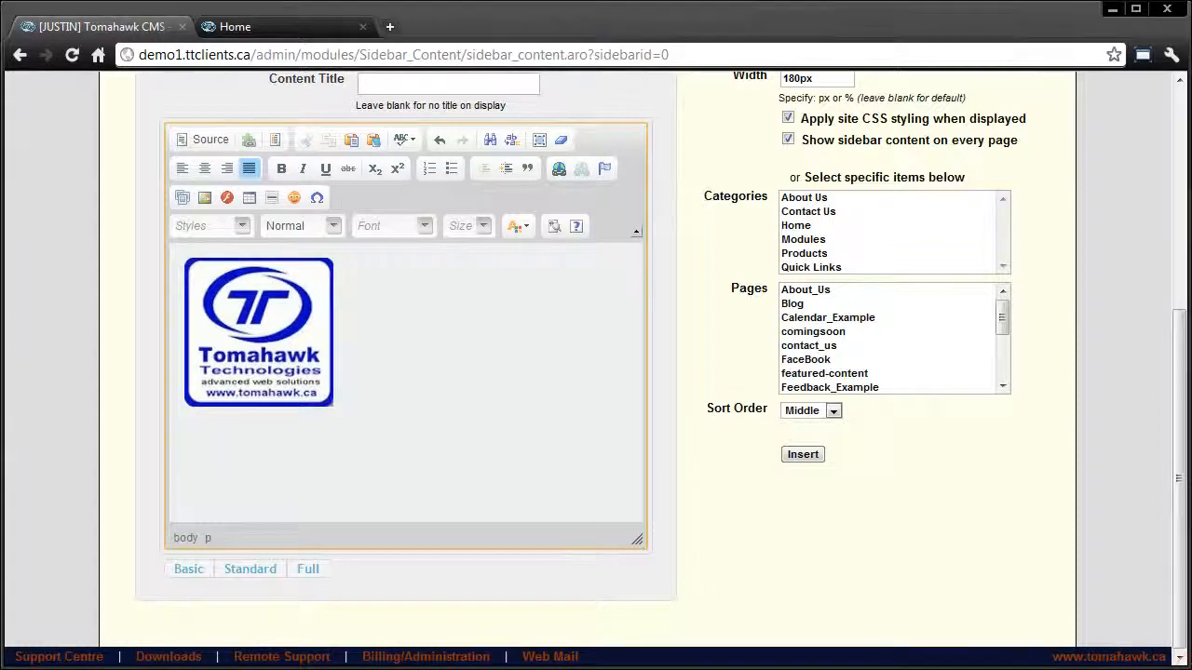
Add the Tomahawk Technologies Inc. company description below the logo and align the paragraph left
{"action": "left_click", "coordinate": [439, 499]}
{"action": "type", "text": "Tomahawk Technologies Inc., a high tech company in the Ottawa Valley, develops web enabling and cutting edge technologies. The technologies developed by Tomahawk include software to enhance corporate server function, Internet communications and desktop applications. One such example is the SteelArrow programming language. This language is a tag based language for dynamic page population, and full web integration with database, mail, FTP and numerous other data sources."}
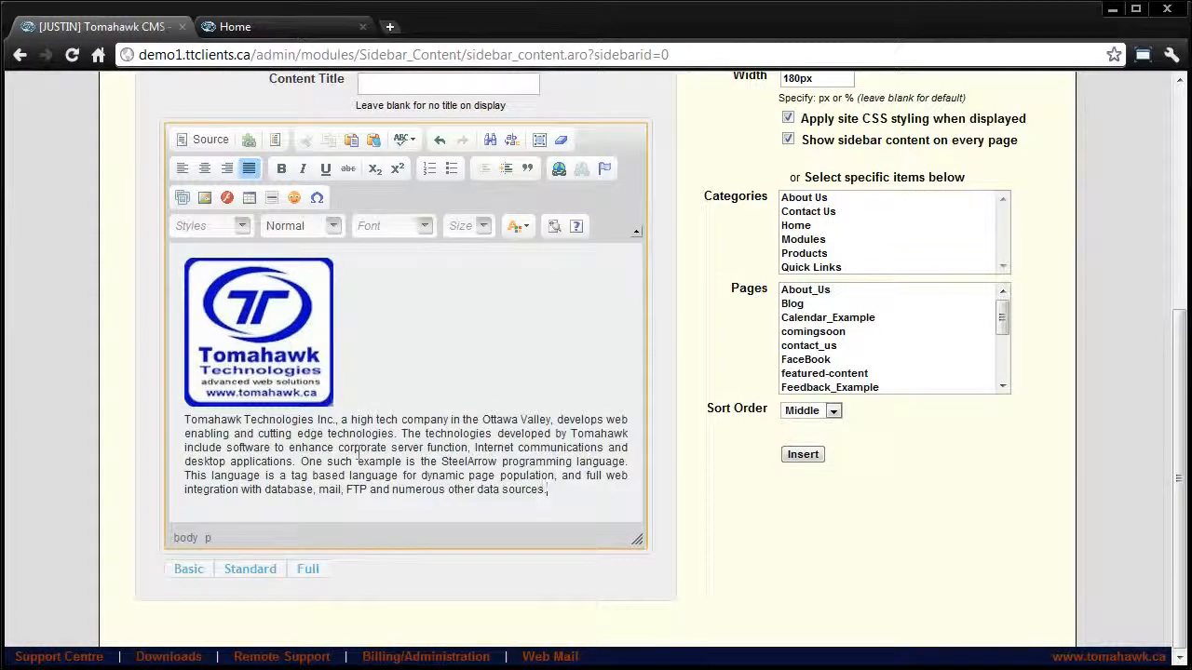
{"action": "left_click_drag", "start_coordinate": [551, 491], "coordinate": [184, 420]}
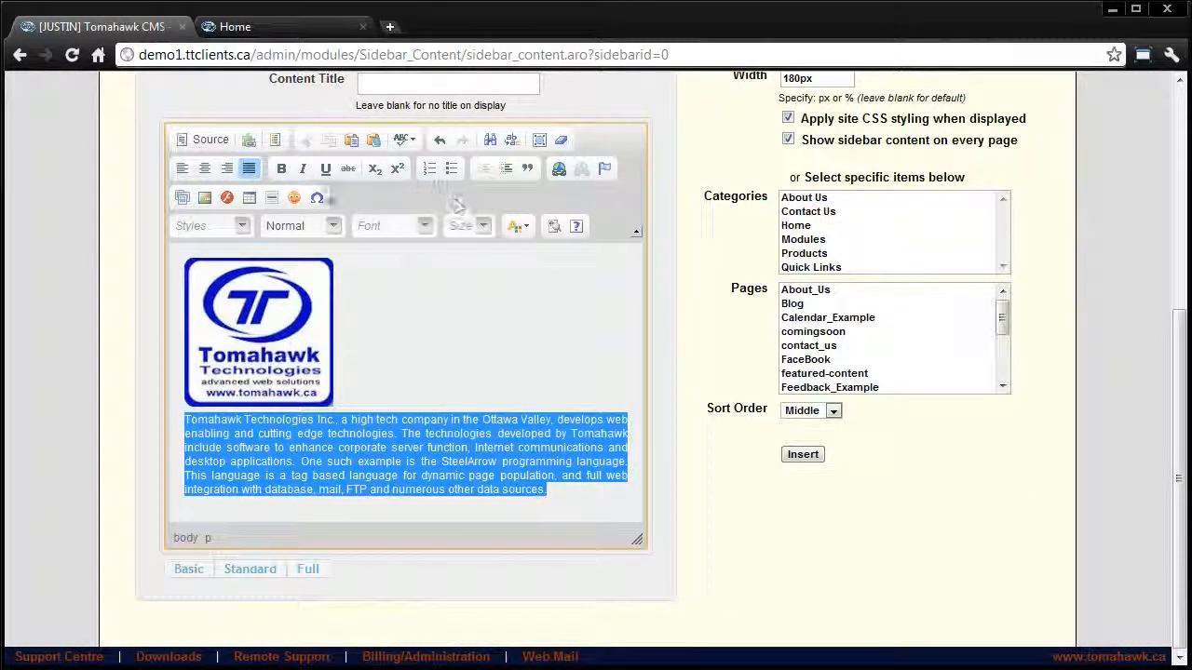
{"action": "left_click", "coordinate": [182, 169]}
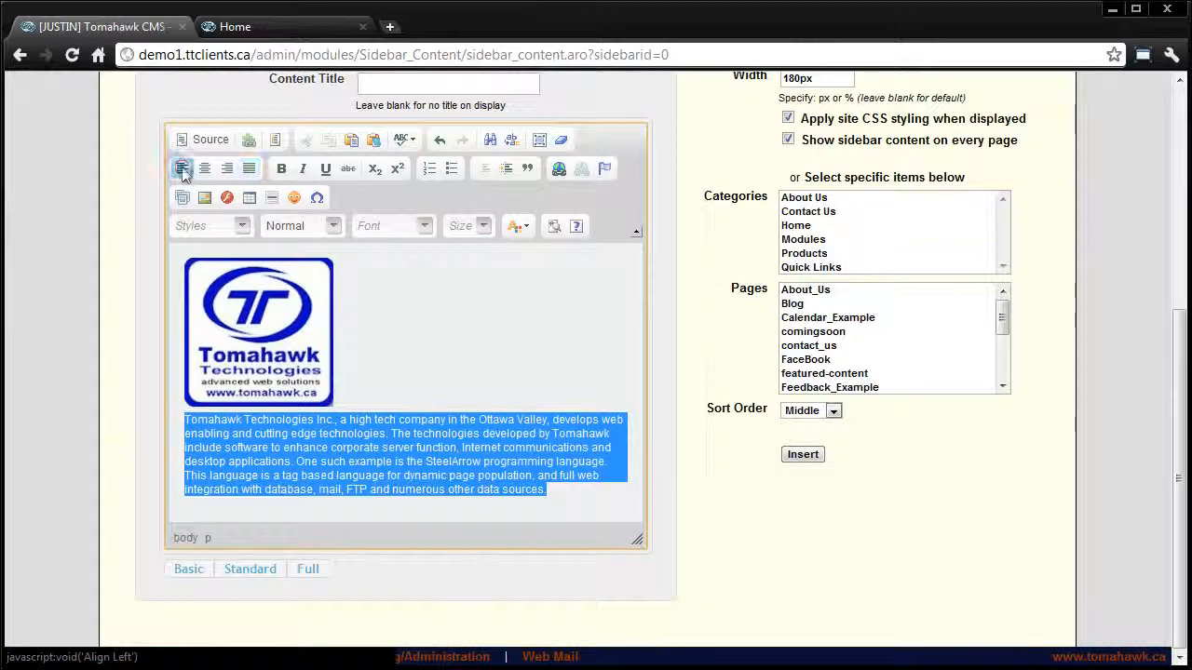
Insert the Newsletter Join Form module token on a new line below the company description
{"action": "left_click", "coordinate": [559, 496]}
{"action": "key", "text": "Return"}
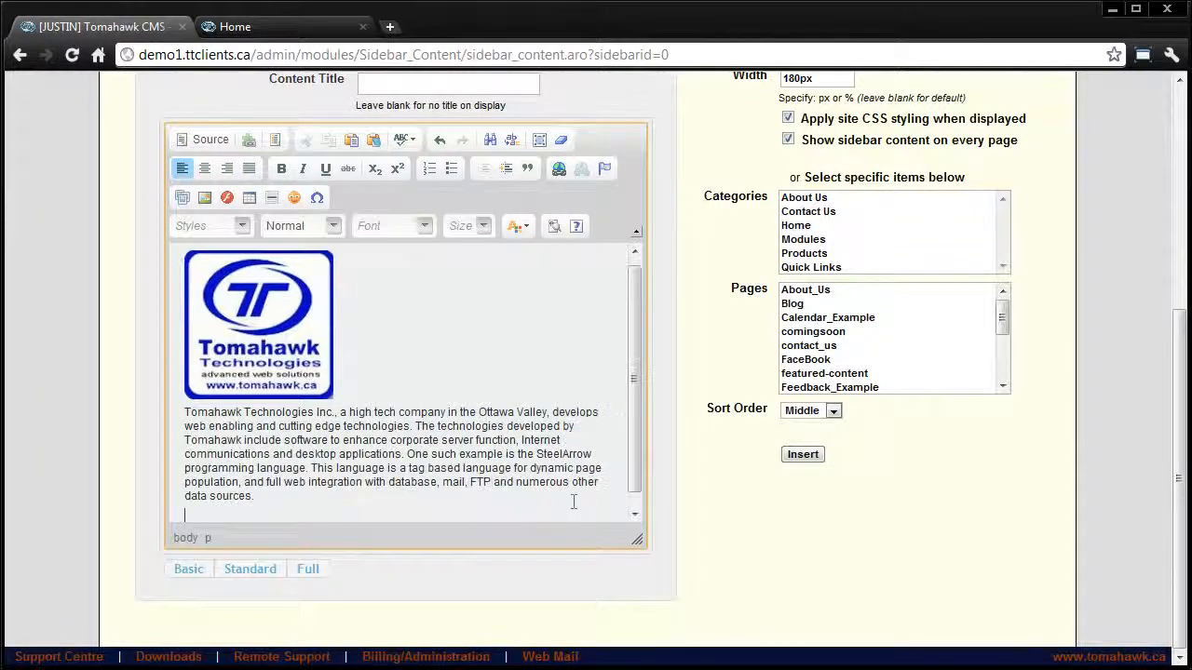
{"action": "left_click", "coordinate": [248, 139]}
{"action": "scroll", "coordinate": [658, 452], "scroll_direction": "down", "scroll_amount": 2}
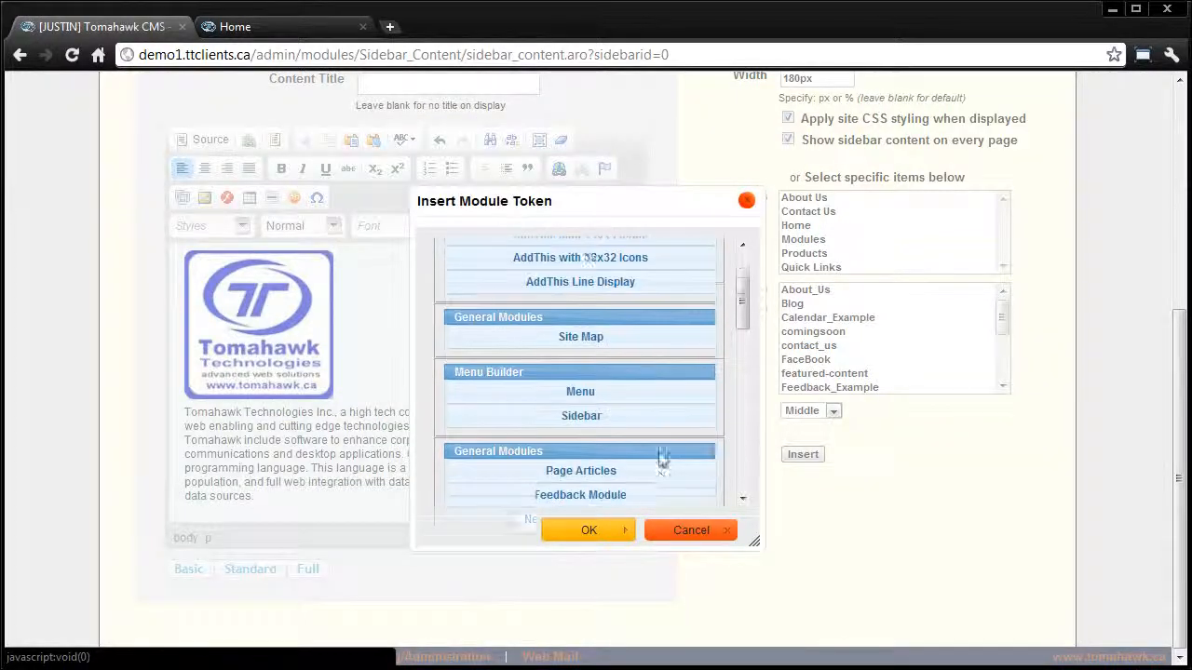
{"action": "scroll", "coordinate": [659, 452], "scroll_direction": "up", "scroll_amount": 2}
{"action": "scroll", "coordinate": [659, 456], "scroll_direction": "down", "scroll_amount": 3}
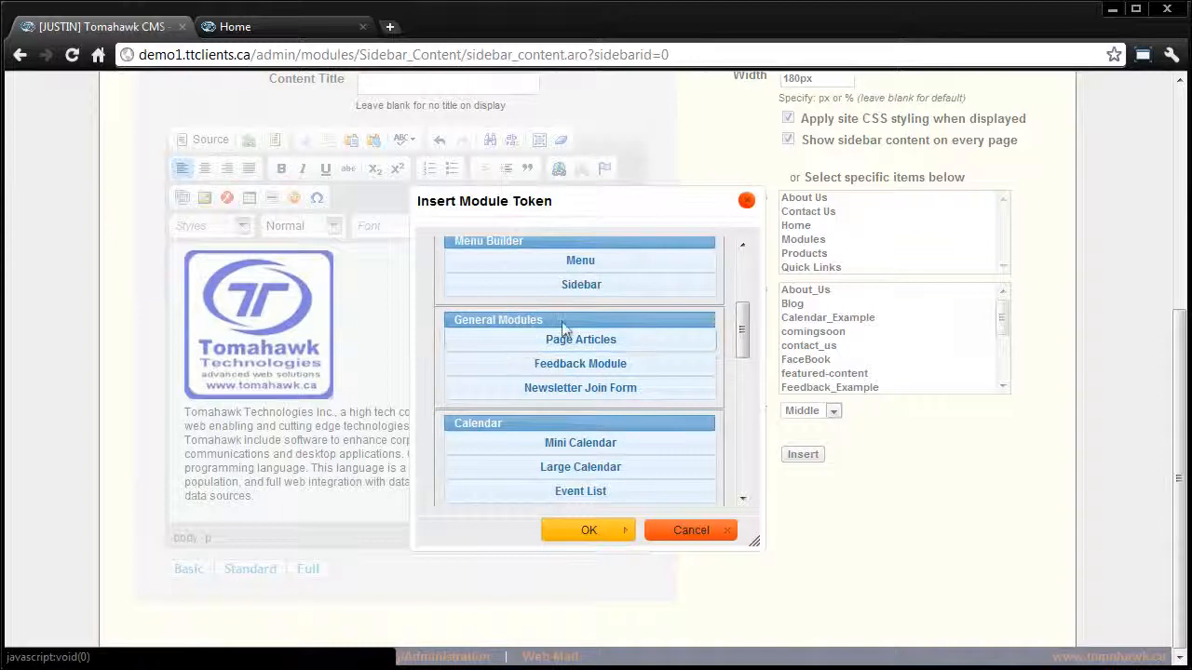
{"action": "left_click", "coordinate": [590, 390]}
{"action": "scroll", "coordinate": [642, 456], "scroll_direction": "down", "scroll_amount": 3}
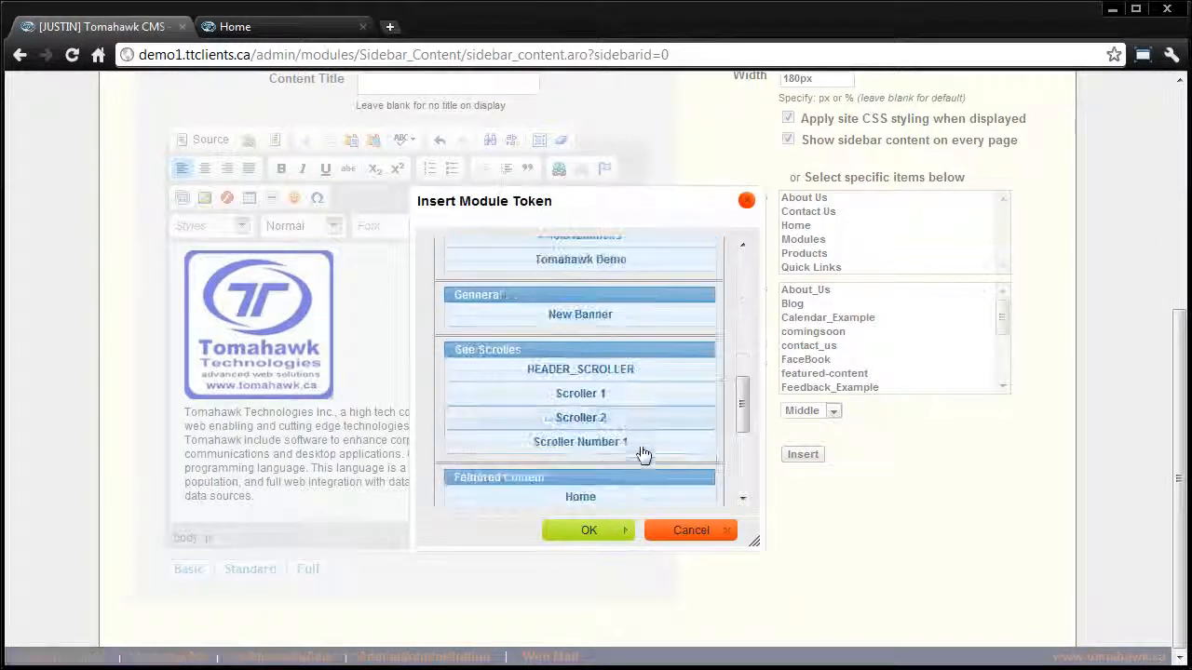
{"action": "scroll", "coordinate": [666, 421], "scroll_direction": "up", "scroll_amount": 2}
{"action": "left_click", "coordinate": [601, 531]}
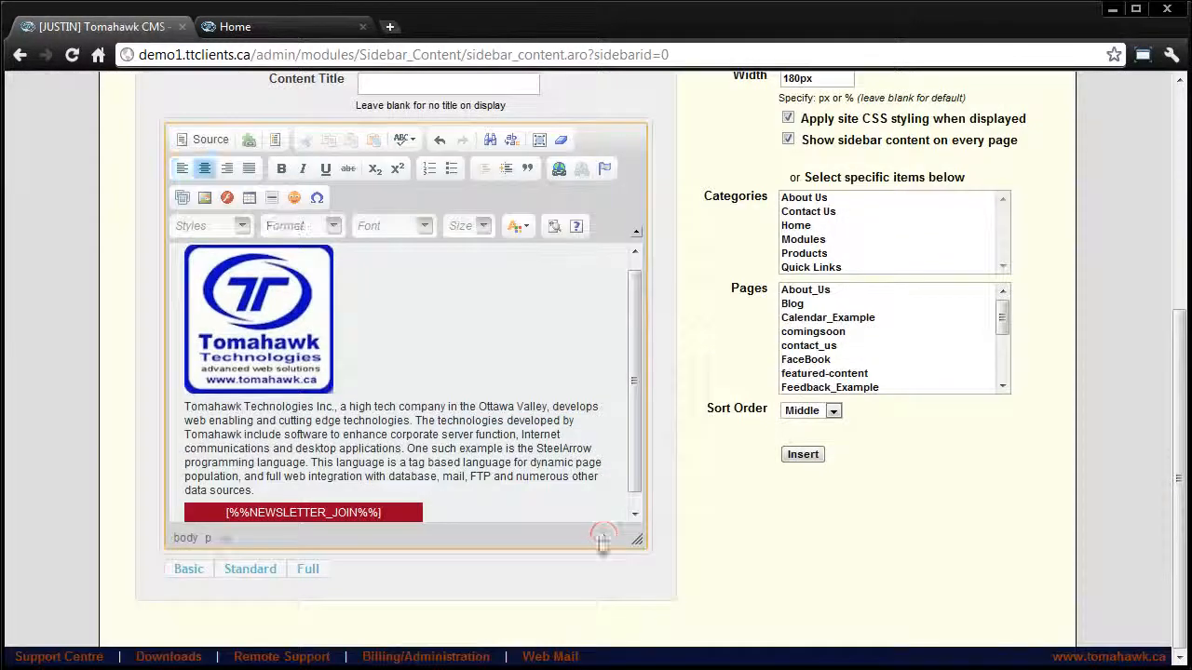
Save Sidebar 2 as a new sidebar control
{"action": "scroll", "coordinate": [118, 375], "scroll_direction": "up", "scroll_amount": 5}
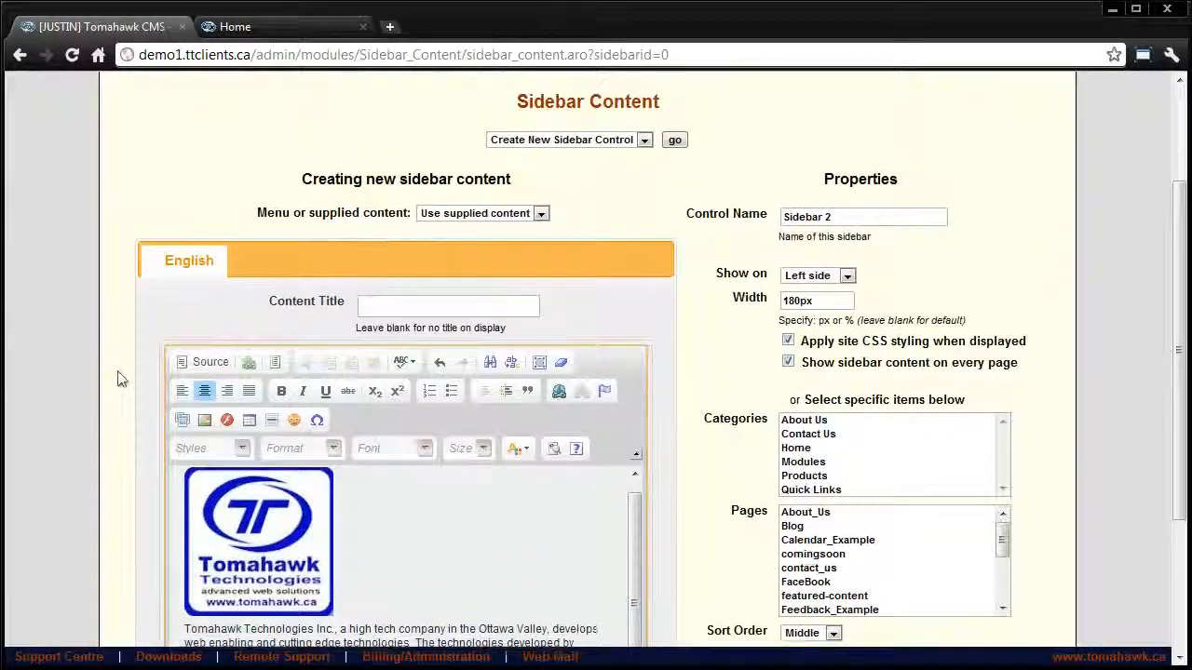
{"action": "scroll", "coordinate": [679, 306], "scroll_direction": "down", "scroll_amount": 3}
{"action": "left_click", "coordinate": [801, 456]}
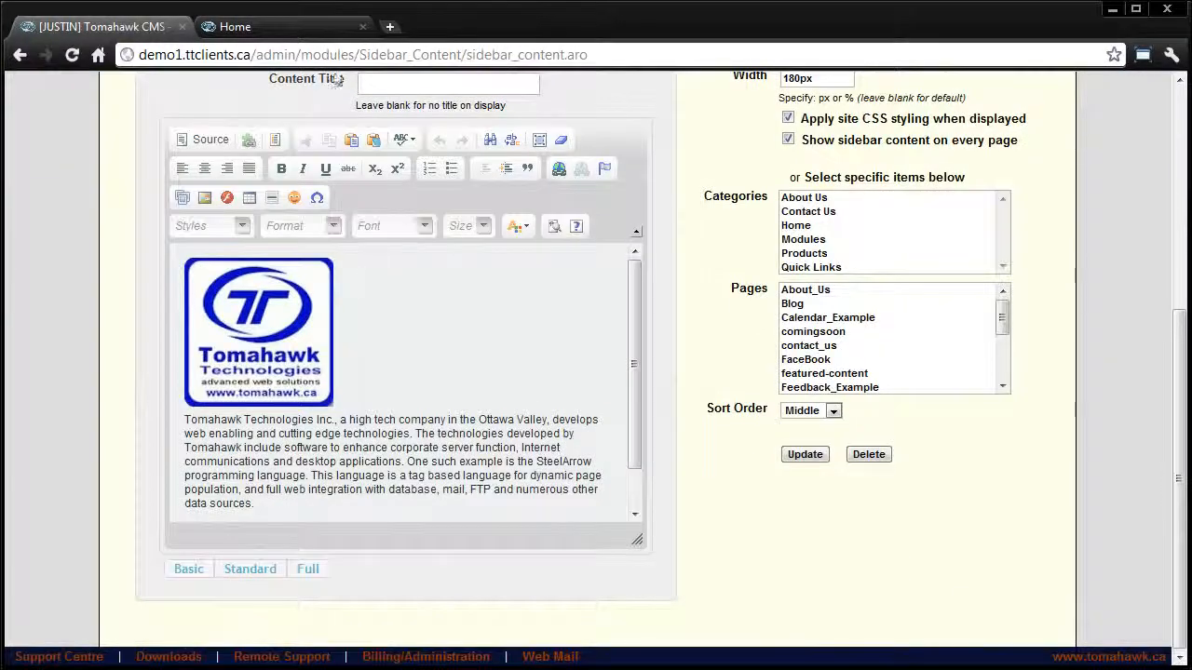
Reload the live Home page and examine how the Sidebar 2 logo and text are placed relative to the sidebar menu
{"action": "left_click", "coordinate": [269, 36]}
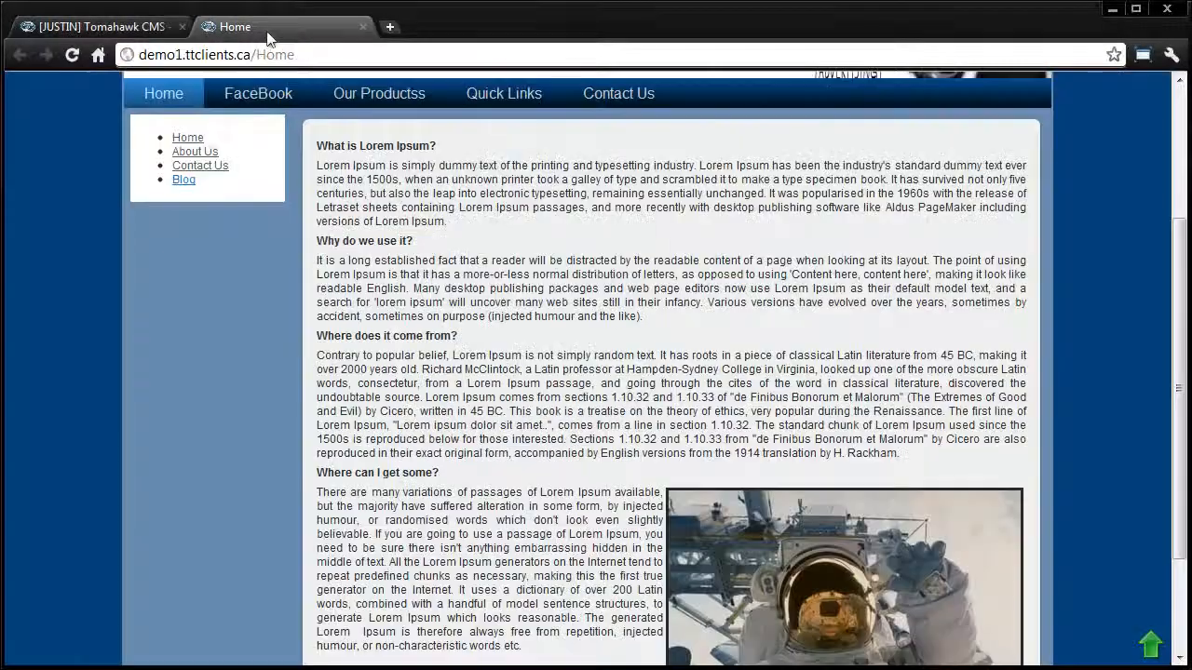
{"action": "left_click", "coordinate": [70, 56]}
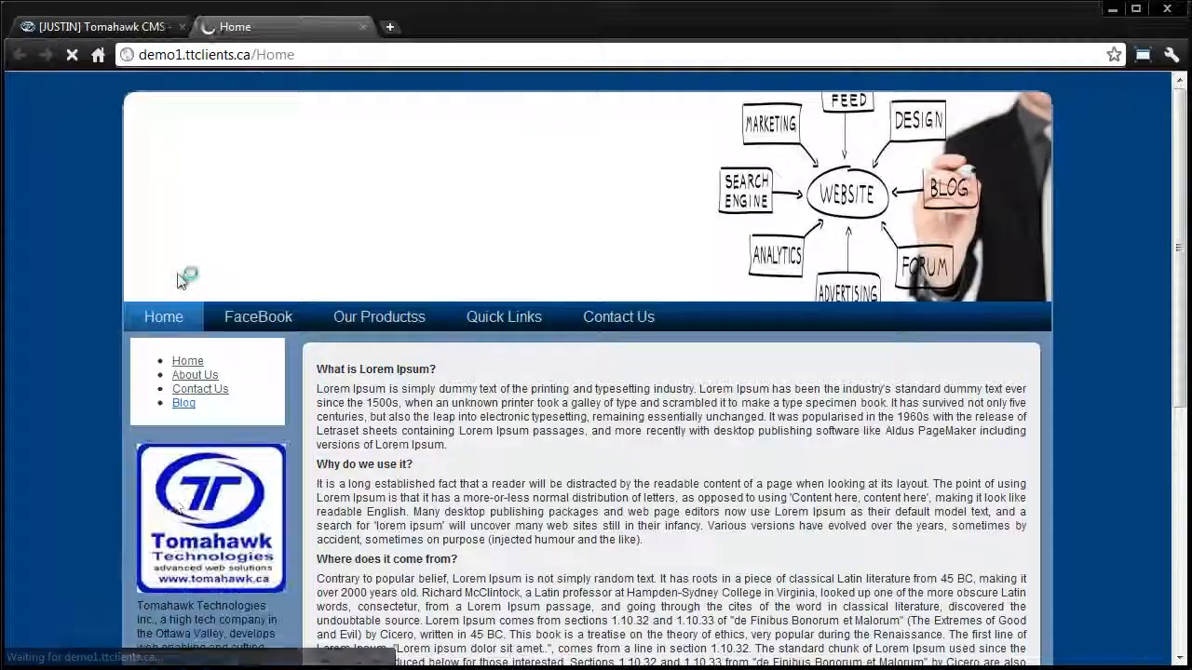
{"action": "scroll", "coordinate": [93, 277], "scroll_direction": "down", "scroll_amount": 1}
{"action": "scroll", "coordinate": [93, 270], "scroll_direction": "up", "scroll_amount": 2}
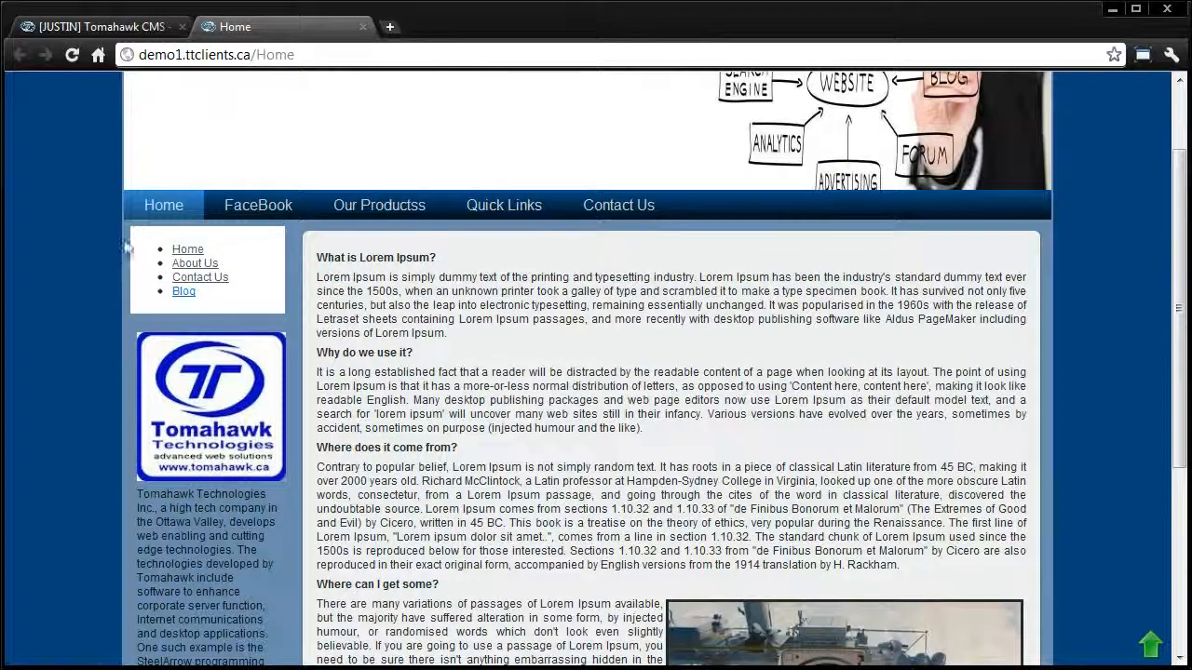
{"action": "mouse_move", "coordinate": [154, 237]}
{"action": "left_mouse_down"}
{"action": "mouse_move", "coordinate": [238, 291]}
{"action": "mouse_move", "coordinate": [144, 244]}
{"action": "left_mouse_up"}
{"action": "left_click", "coordinate": [241, 303]}
{"action": "left_click", "coordinate": [154, 269]}
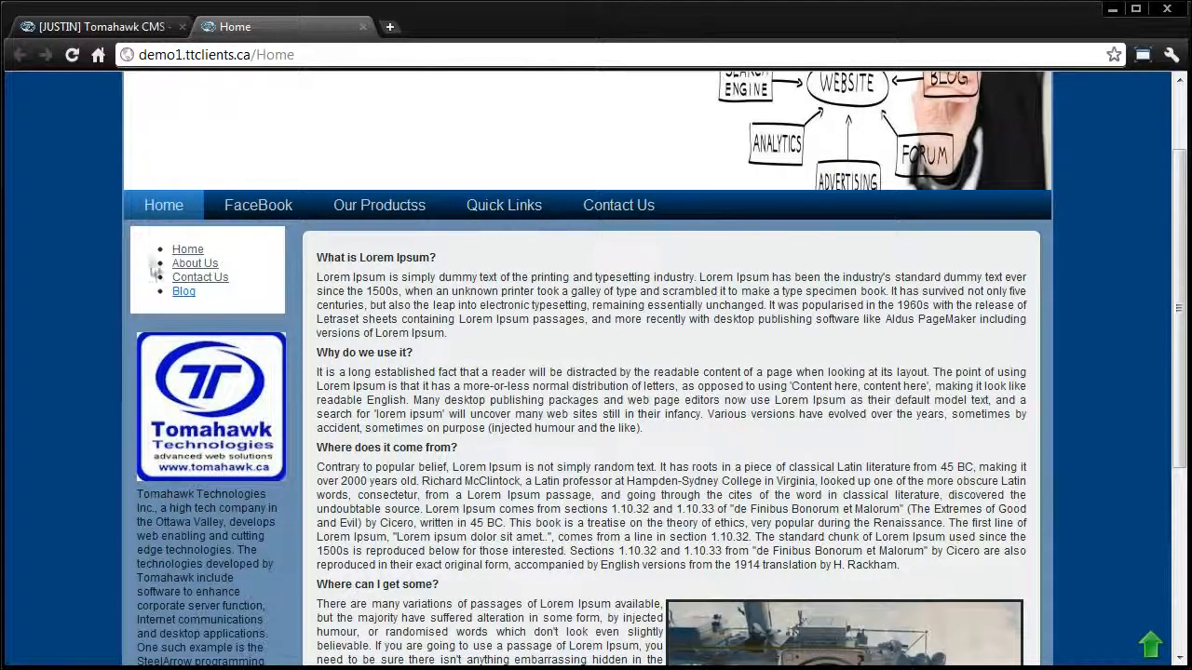
{"action": "scroll", "coordinate": [149, 247], "scroll_direction": "down", "scroll_amount": 3}
{"action": "scroll", "coordinate": [187, 256], "scroll_direction": "up", "scroll_amount": 1}
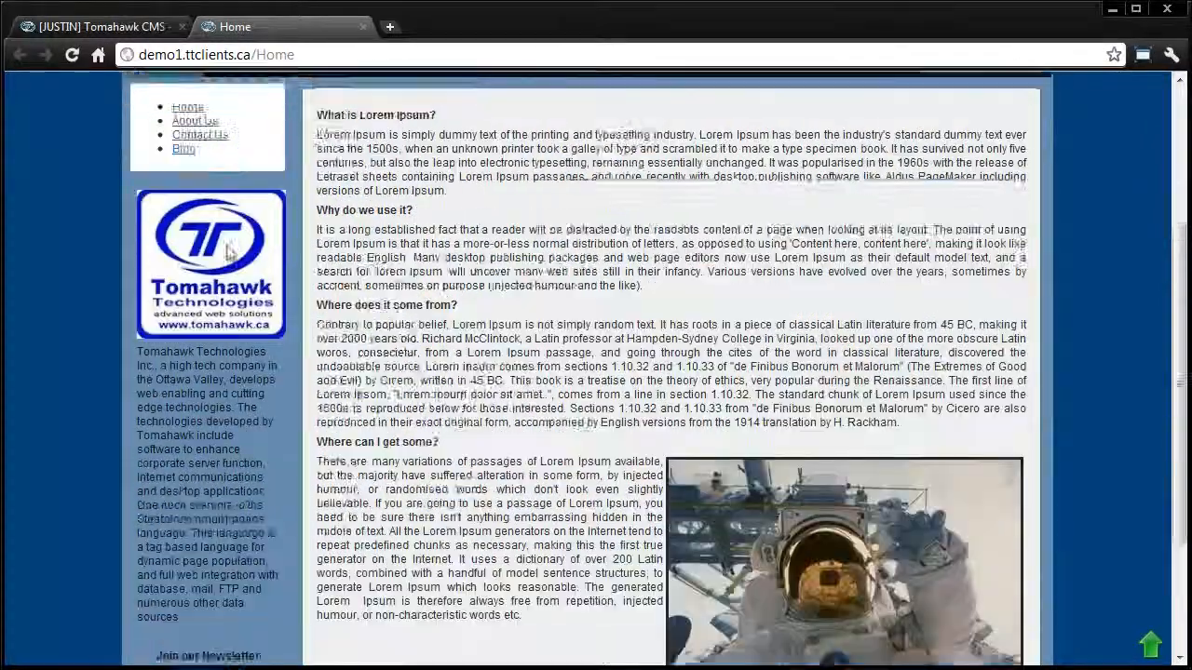
{"action": "scroll", "coordinate": [231, 265], "scroll_direction": "down", "scroll_amount": 3}
{"action": "scroll", "coordinate": [104, 275], "scroll_direction": "up", "scroll_amount": 2}
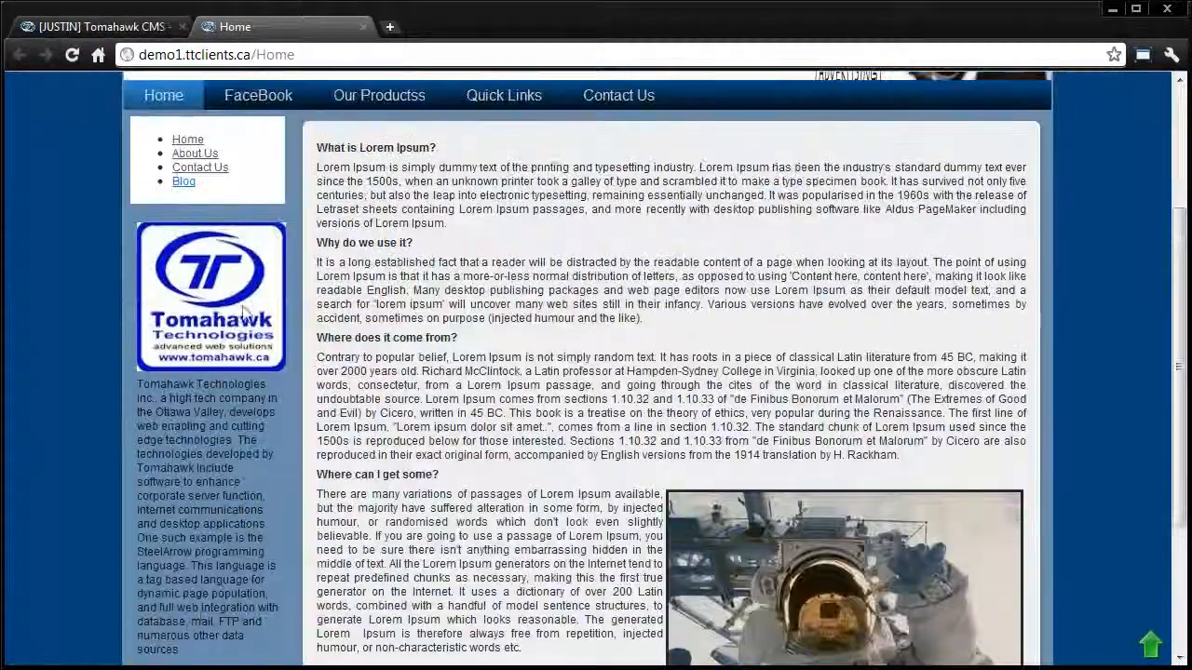
{"action": "left_click_drag", "start_coordinate": [205, 184], "coordinate": [192, 124]}
{"action": "left_click", "coordinate": [64, 200]}
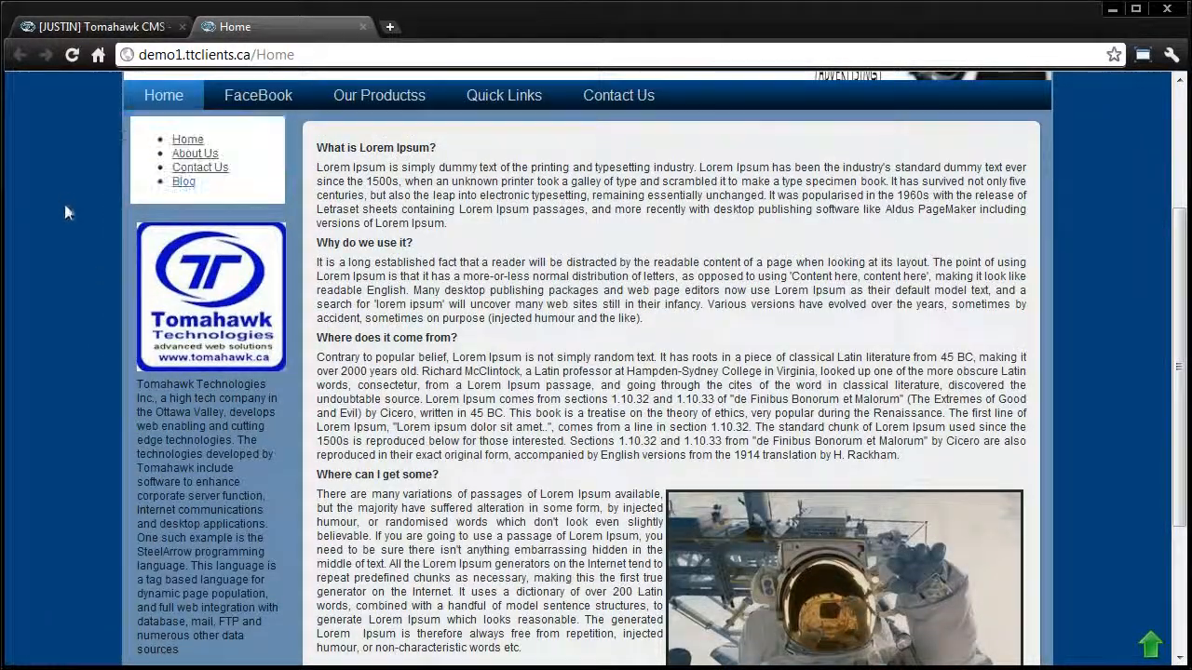
Examine the newsletter sign-up form at the end of the live page's sidebar content
{"action": "scroll", "coordinate": [328, 578], "scroll_direction": "down", "scroll_amount": 3}
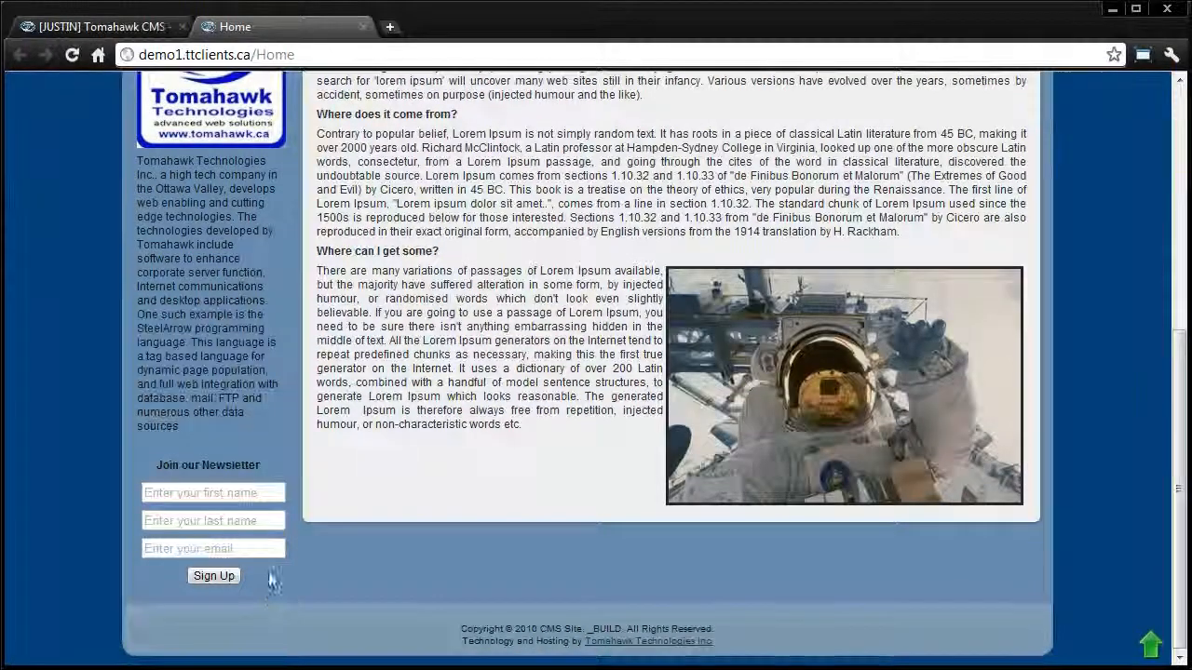
{"action": "scroll", "coordinate": [270, 580], "scroll_direction": "up", "scroll_amount": 3}
{"action": "scroll", "coordinate": [271, 581], "scroll_direction": "down", "scroll_amount": 2}
{"action": "scroll", "coordinate": [271, 580], "scroll_direction": "up", "scroll_amount": 1}
{"action": "scroll", "coordinate": [271, 580], "scroll_direction": "up", "scroll_amount": 1}
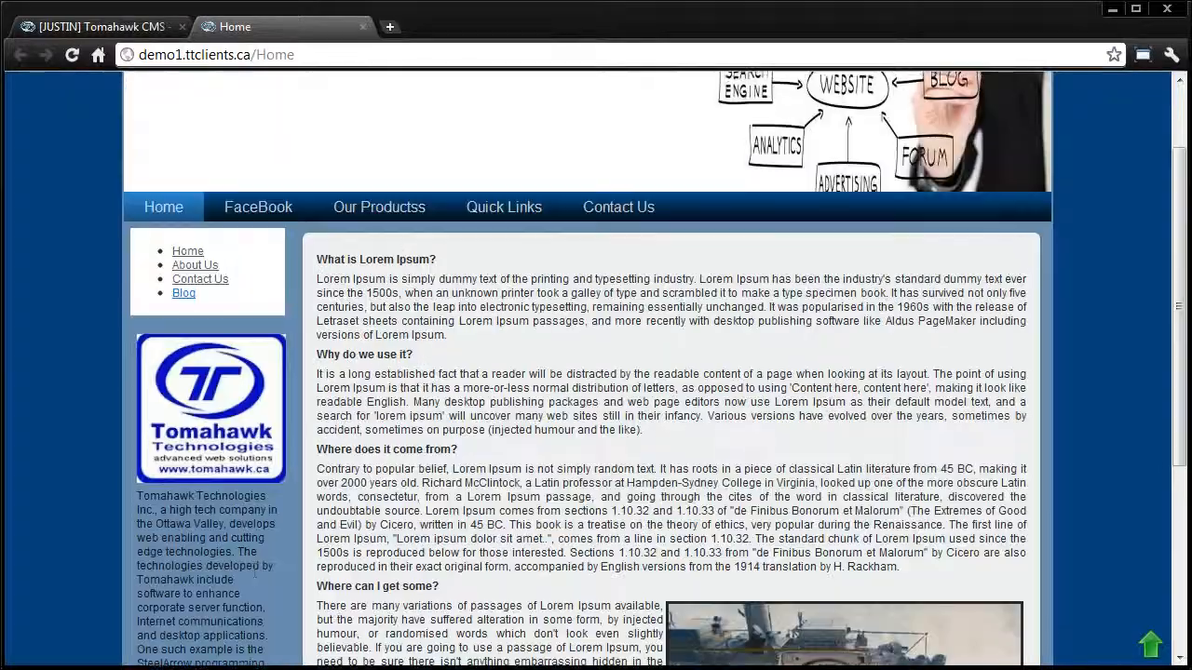
{"action": "scroll", "coordinate": [271, 580], "scroll_direction": "down", "scroll_amount": 3}
{"action": "scroll", "coordinate": [259, 596], "scroll_direction": "down", "scroll_amount": 1}
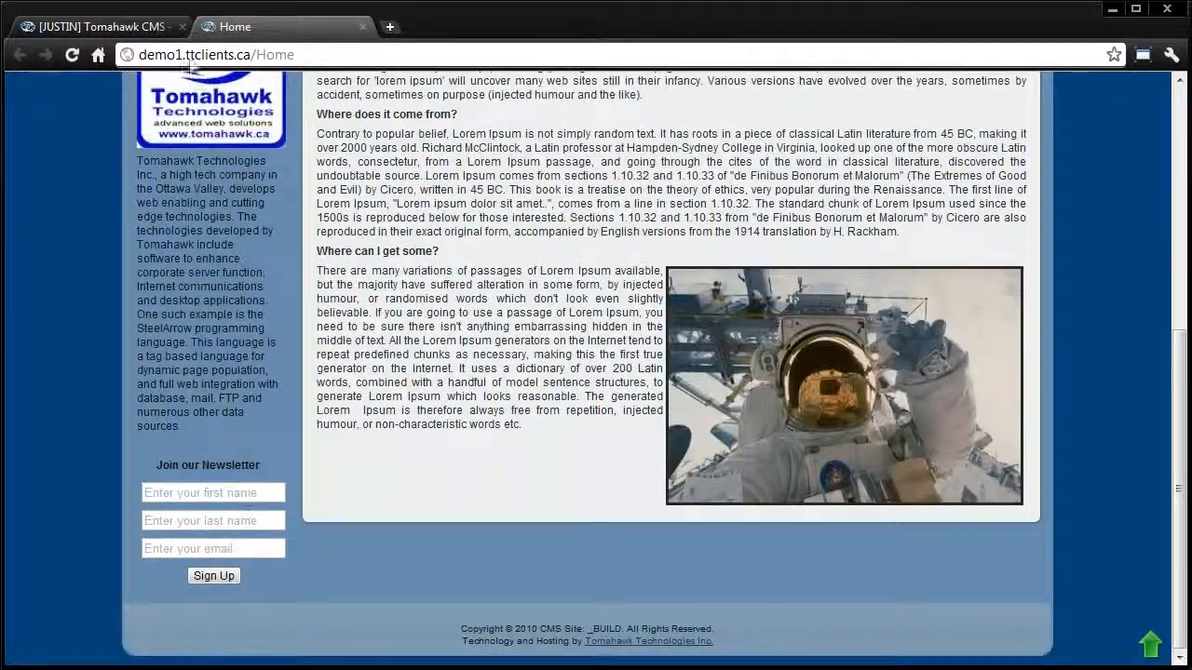
Return to the Sidebar 2 editing page and check the list of existing sidebar controls
{"action": "left_click", "coordinate": [104, 30]}
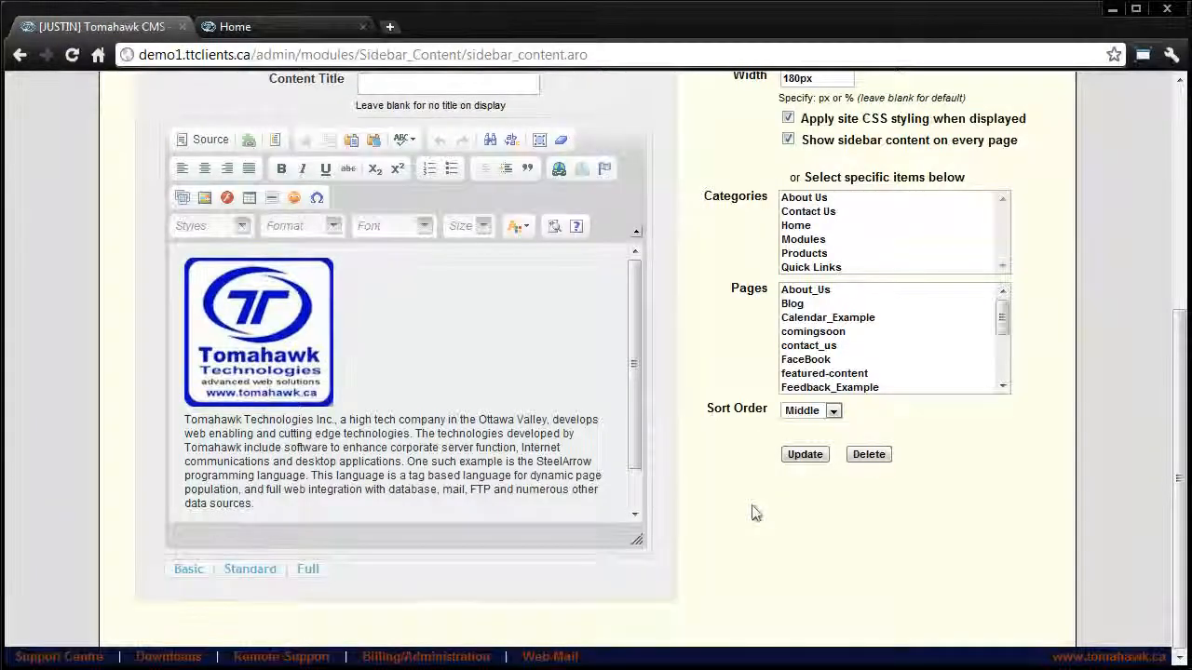
{"action": "scroll", "coordinate": [761, 514], "scroll_direction": "up", "scroll_amount": 2}
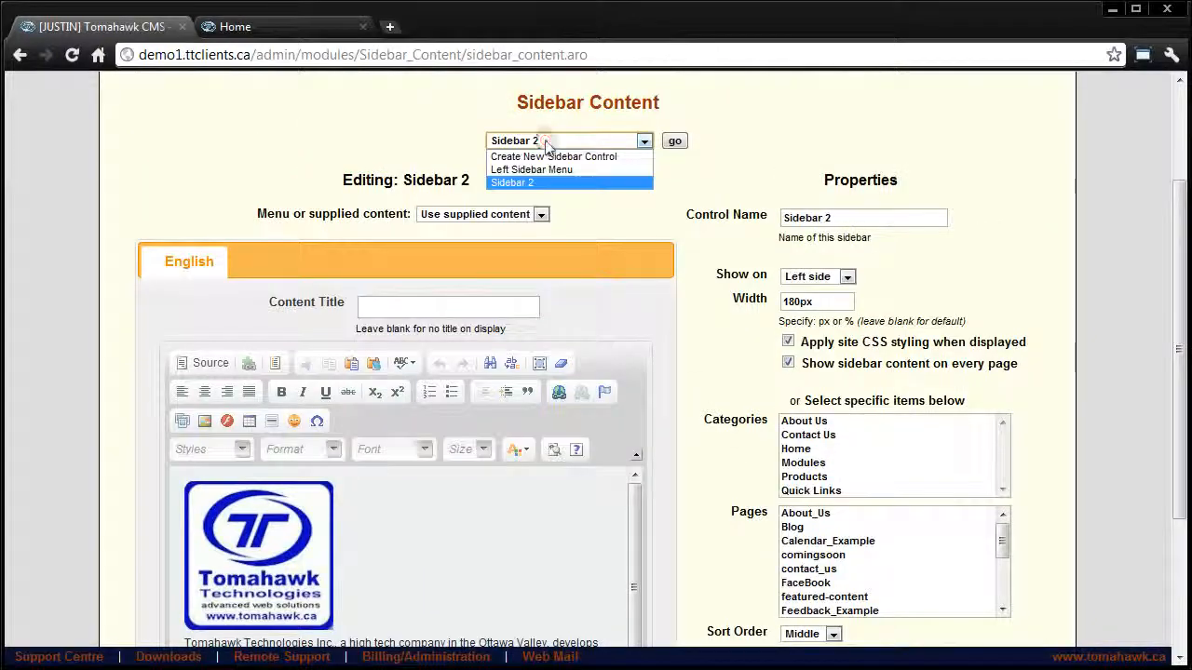
{"action": "scroll", "coordinate": [794, 156], "scroll_direction": "down", "scroll_amount": 2}
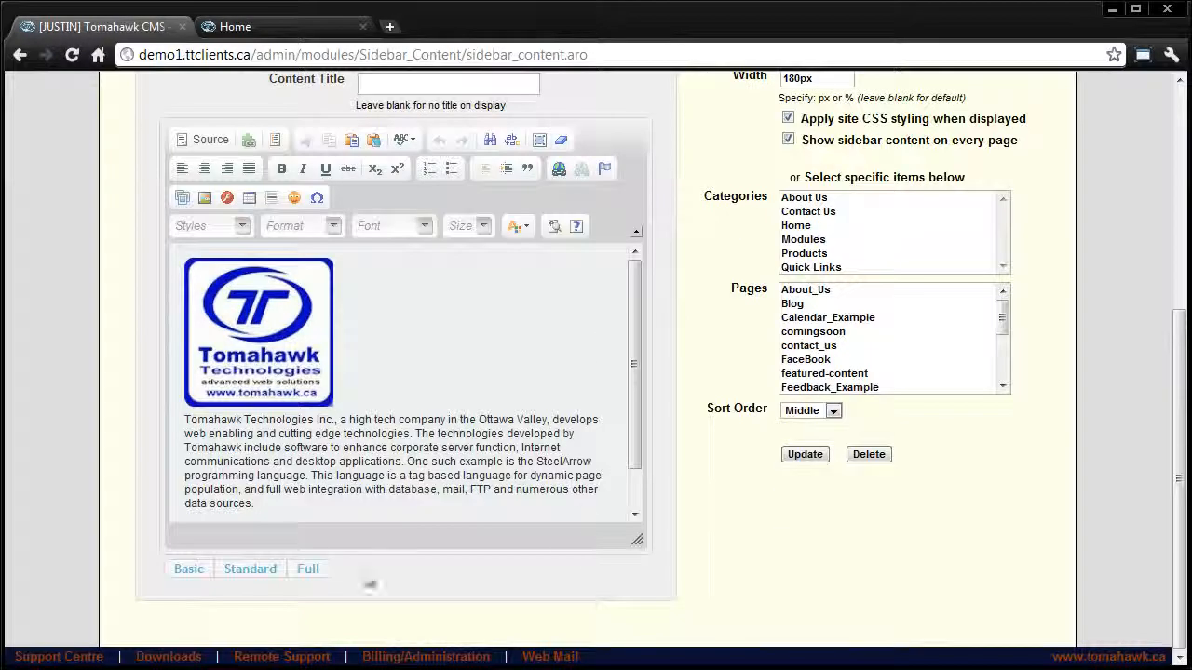